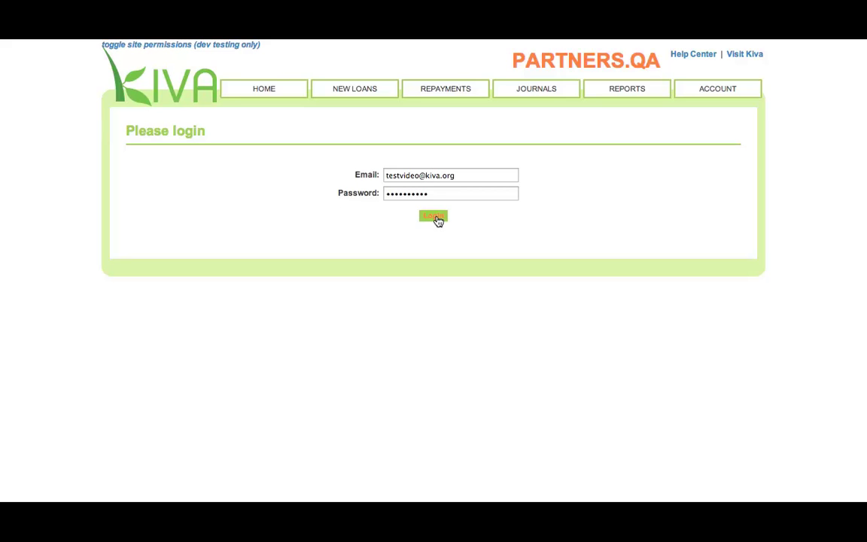
Log in and start a new Group Loan with Group Client ID GC1024.
left_click(436, 219)
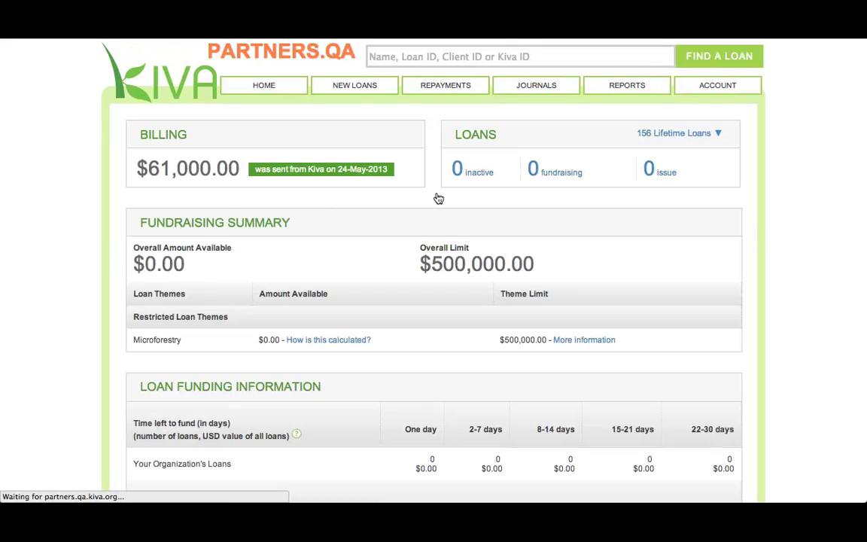
left_click(328, 91)
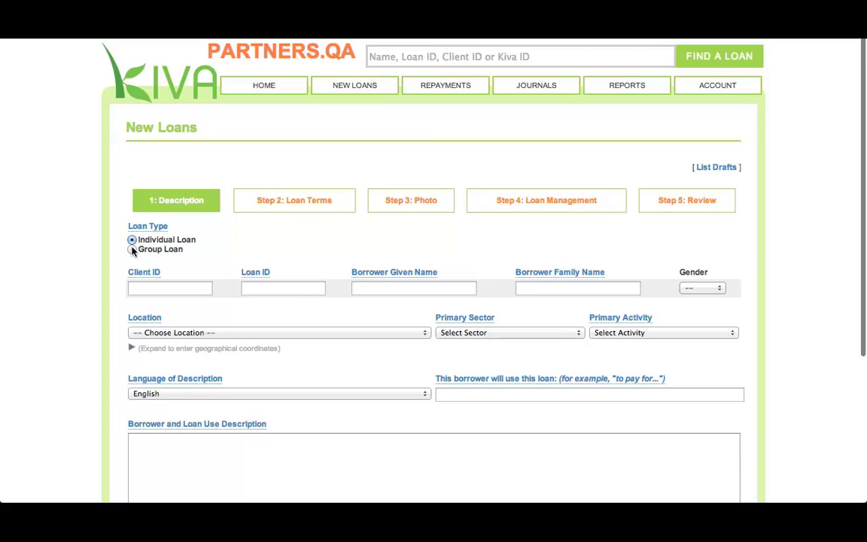
left_click(132, 249)
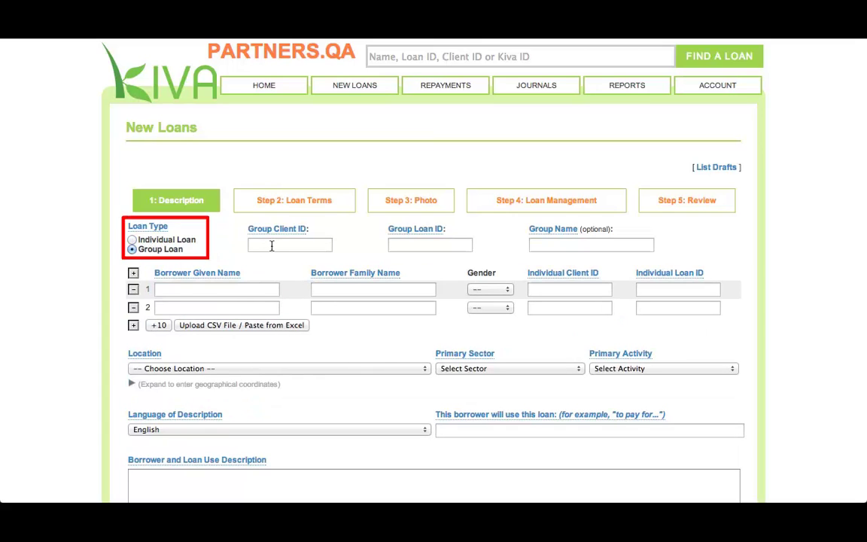
left_click(272, 246)
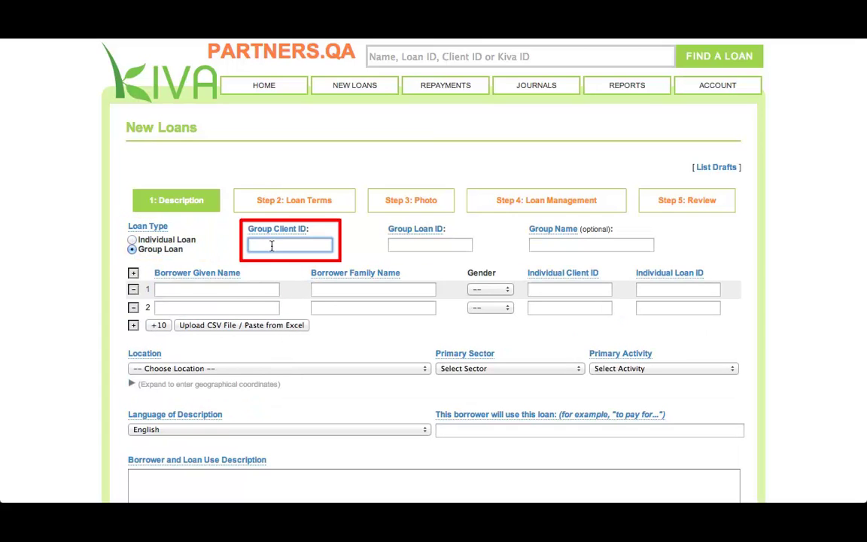
type("GC1024")
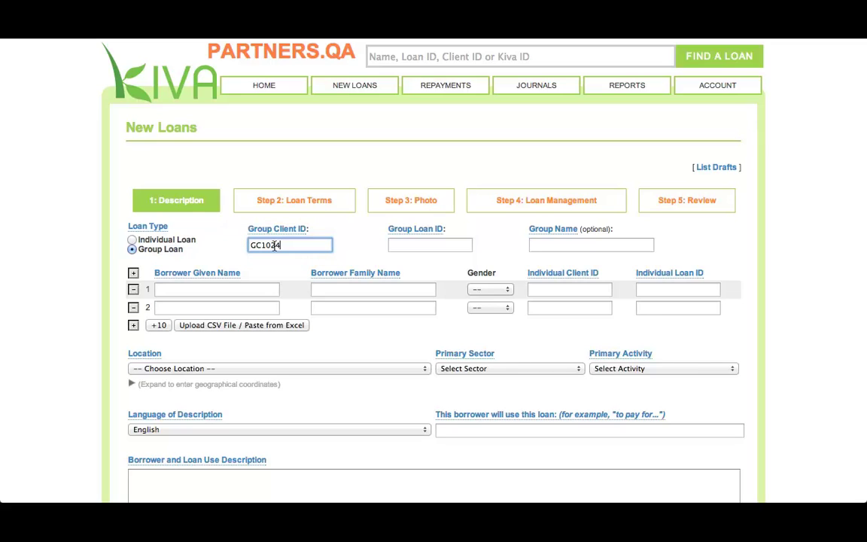
Enter Group Loan ID GL5748-001 and type the group name.
left_click(409, 249)
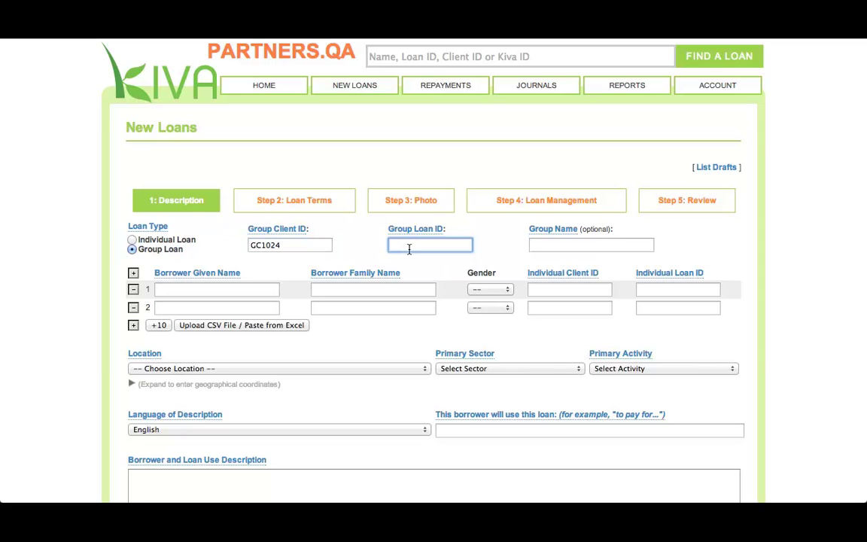
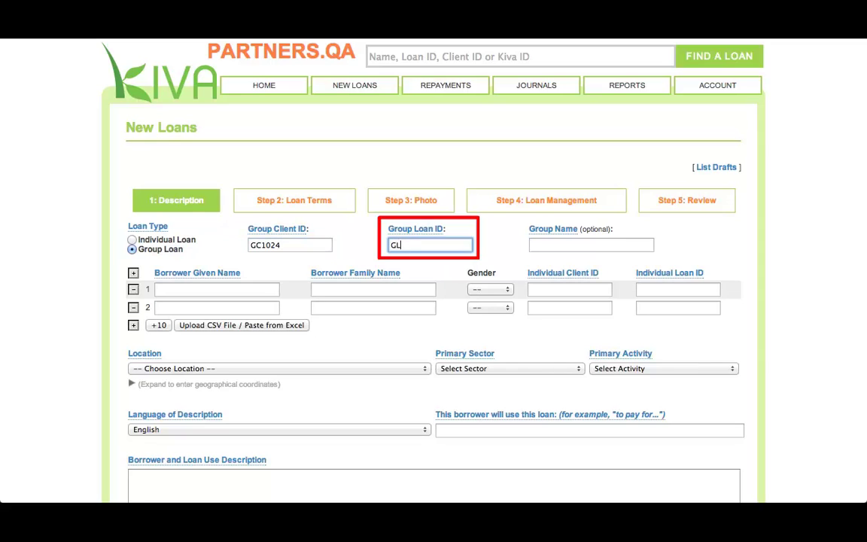
left_click(557, 246)
type("E")
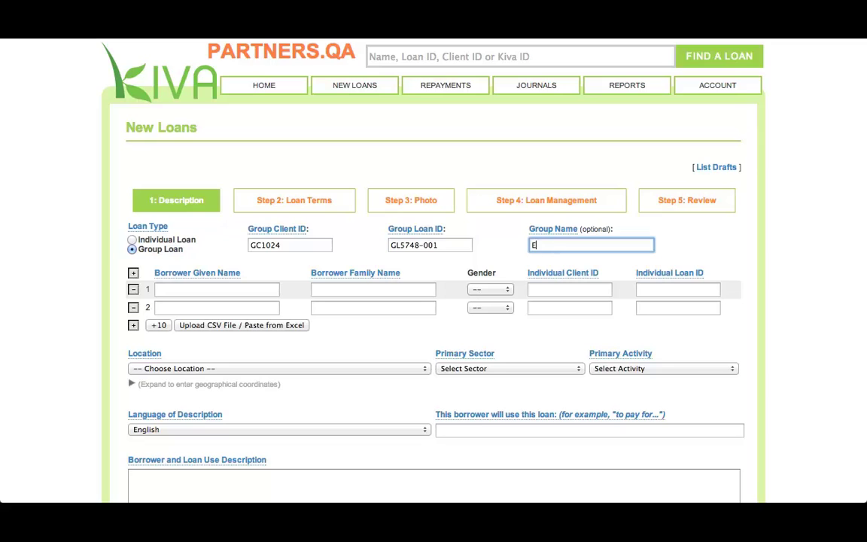
type("lizabeth's Gr")
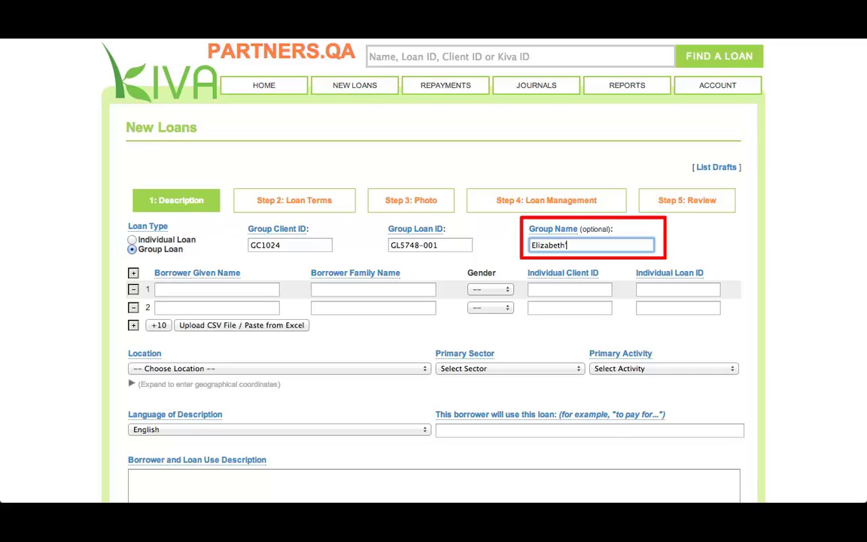
type("oup")
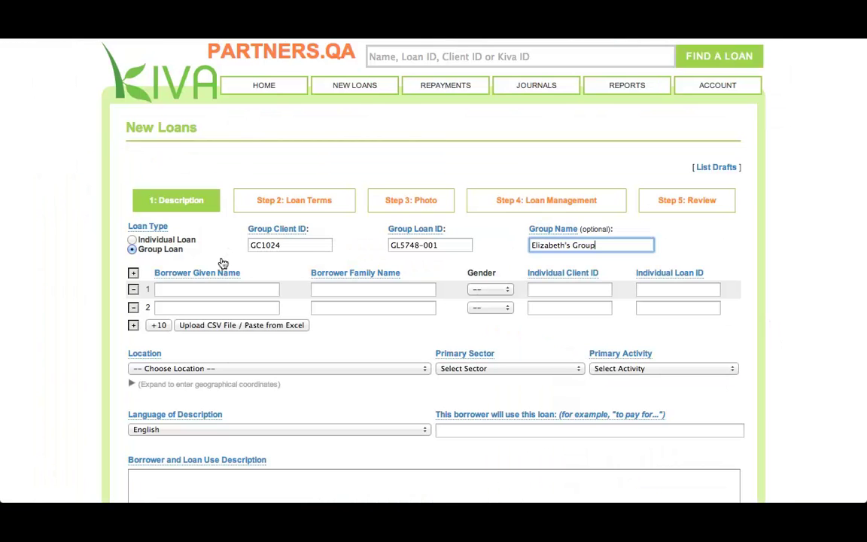
left_click(214, 289)
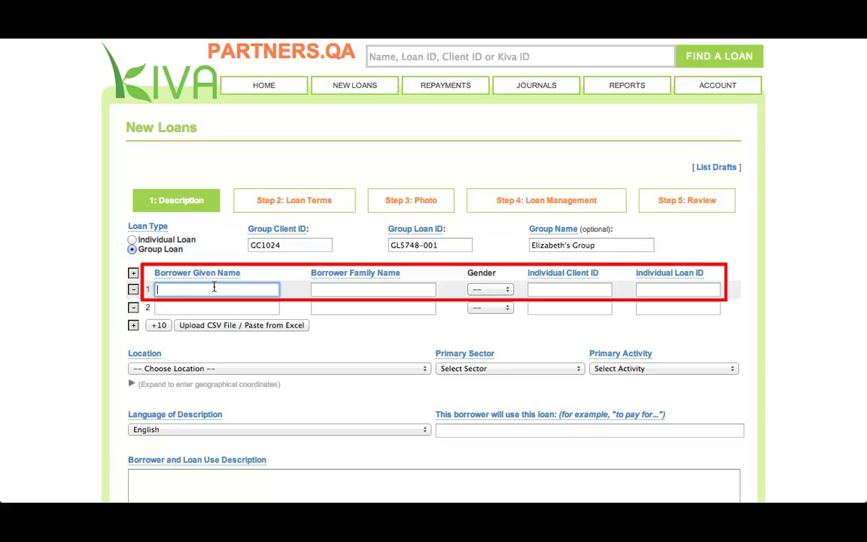
key("Tab")
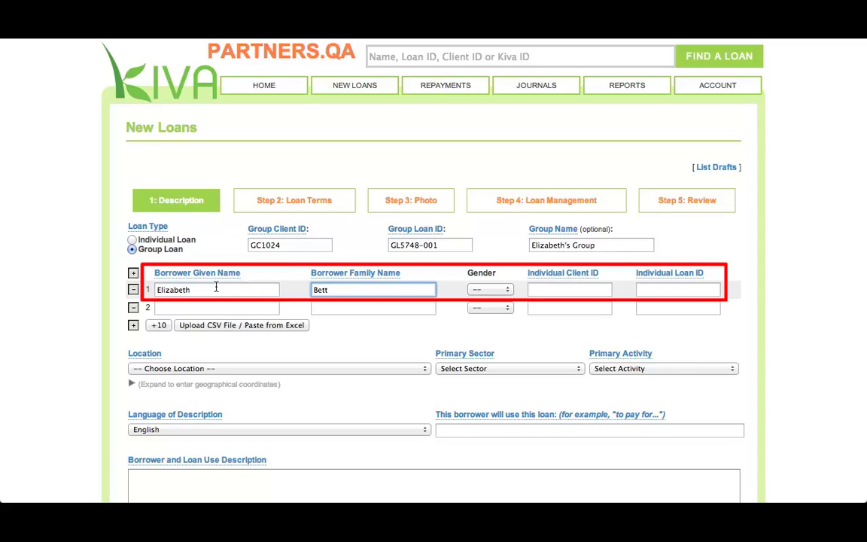
left_click(497, 293)
left_click(486, 299)
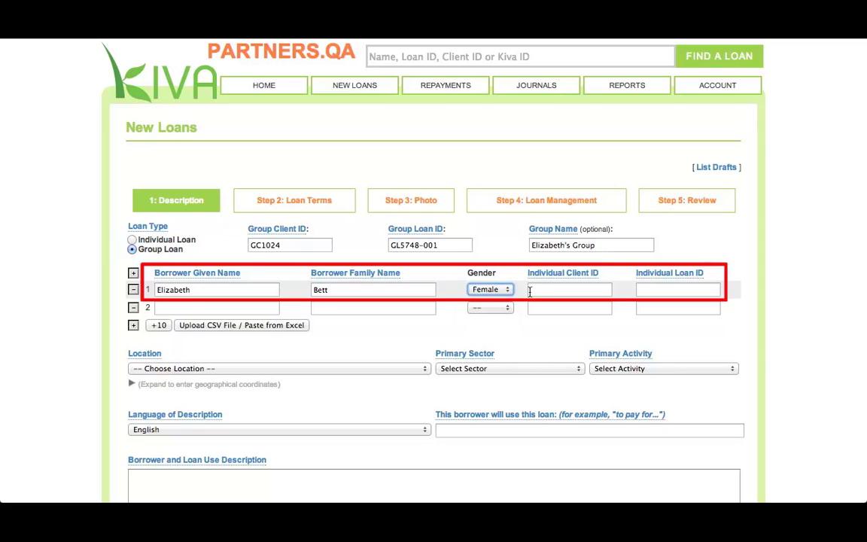
left_click(540, 289)
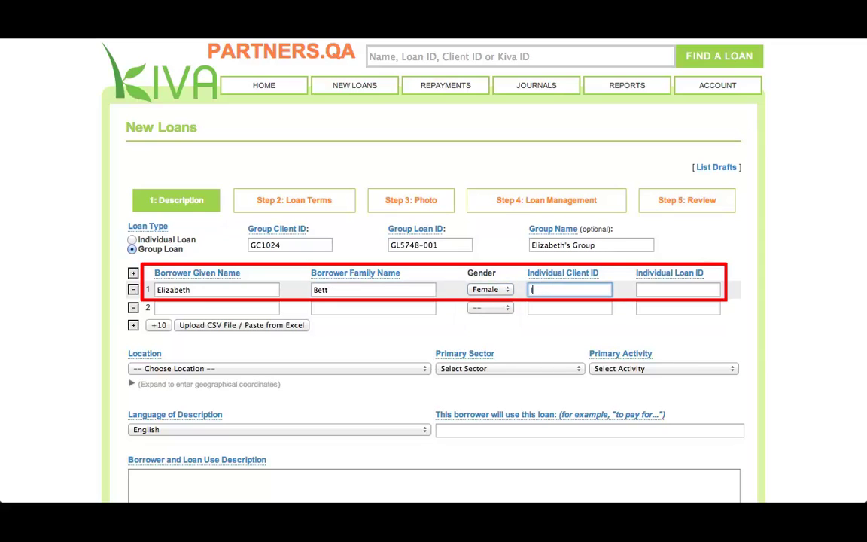
key("Tab")
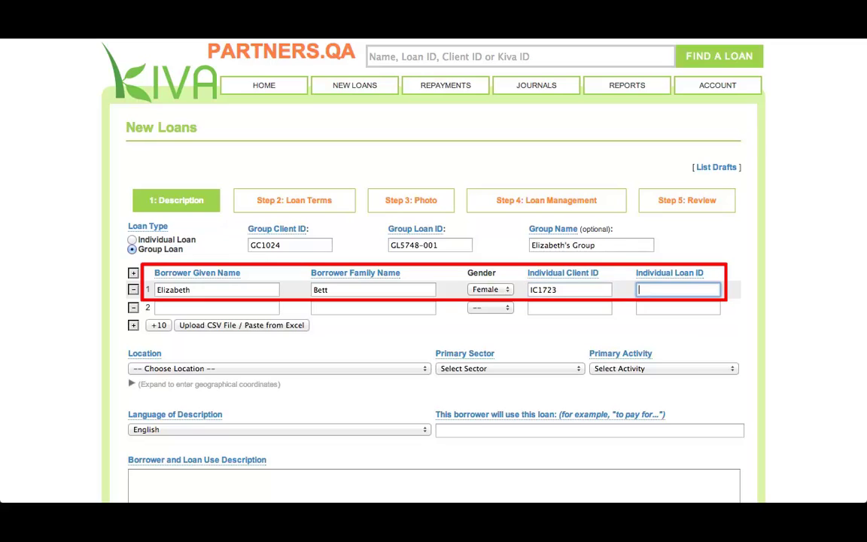
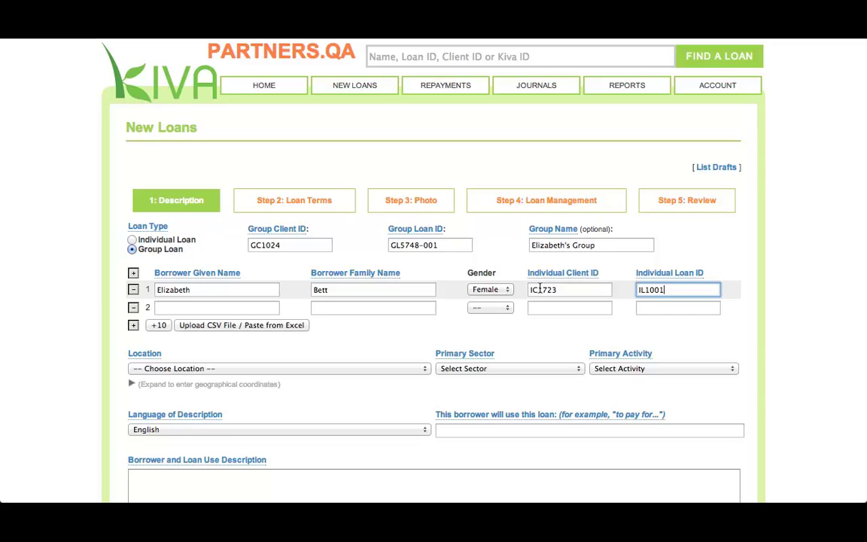
left_click(160, 325)
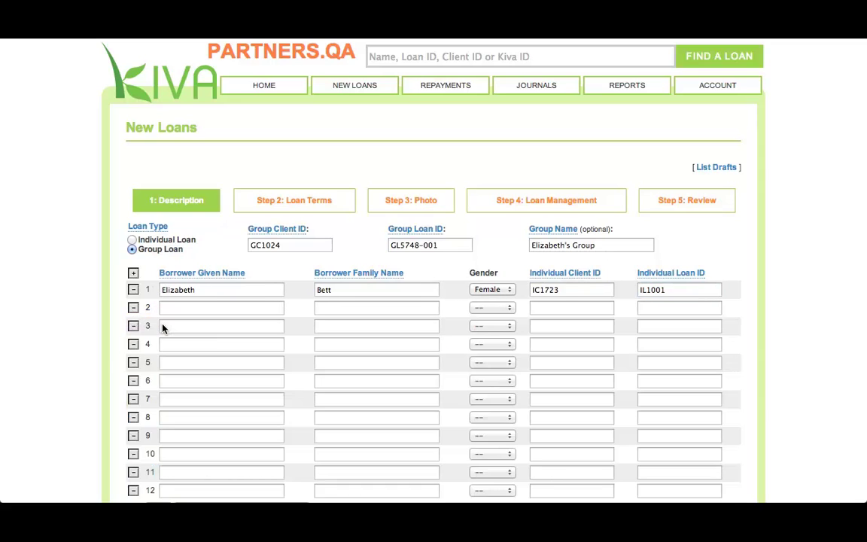
left_click(133, 273)
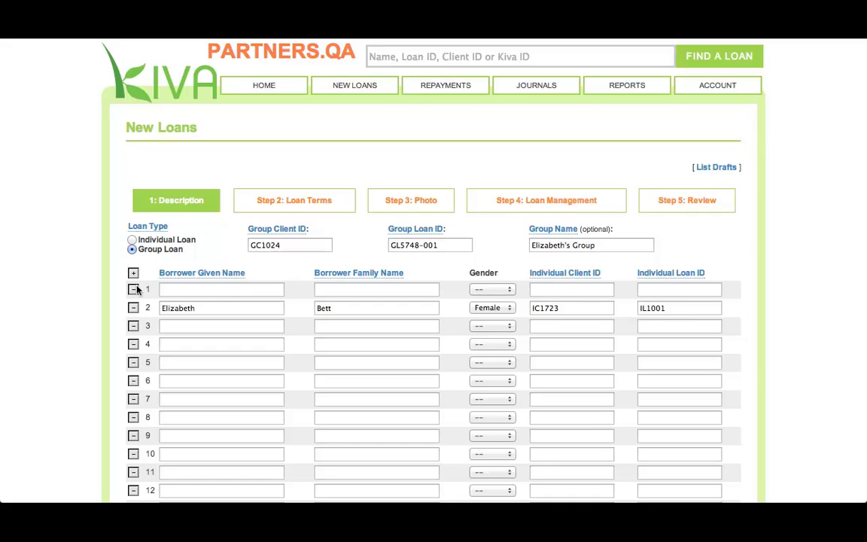
left_click(133, 290)
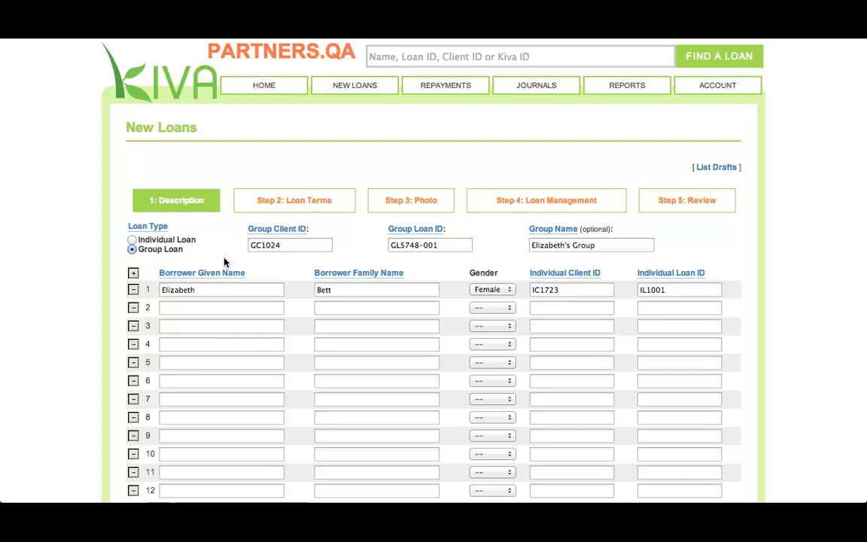
scroll(258, 262, "down", 5)
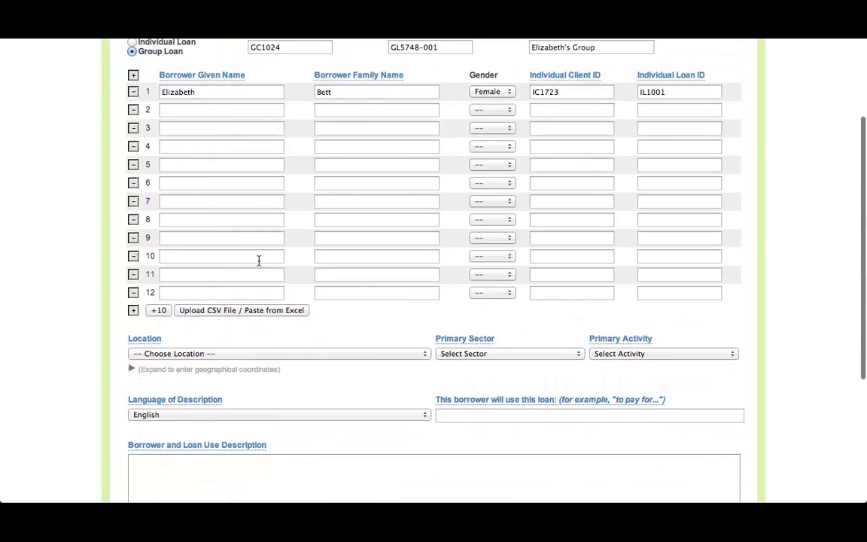
Upload step1_group_csv_elizabeths_group.csv from the Desktop's 2.4 Group loan folder into the borrower table.
left_click(244, 316)
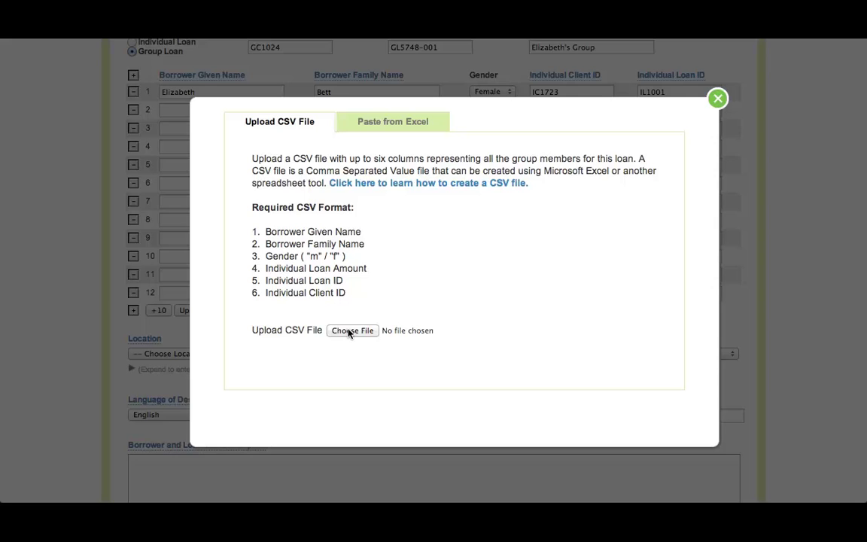
left_click(350, 330)
left_click(68, 98)
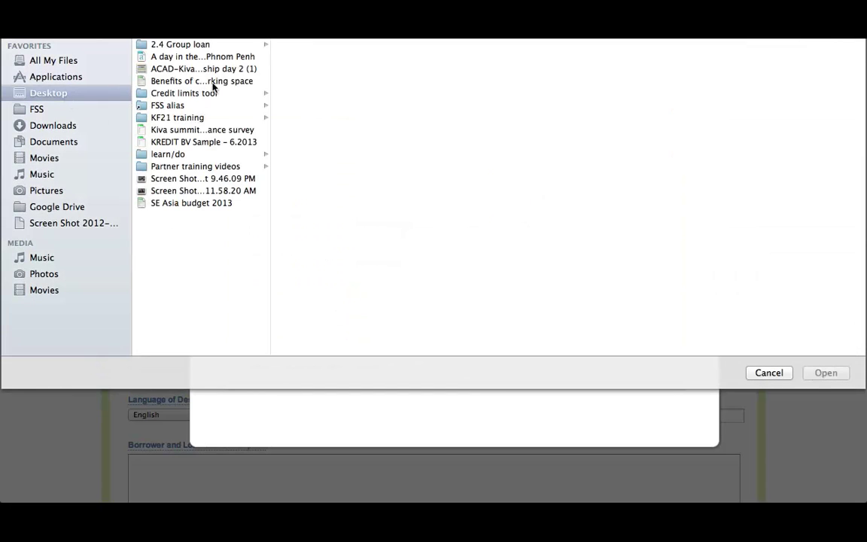
left_click(203, 48)
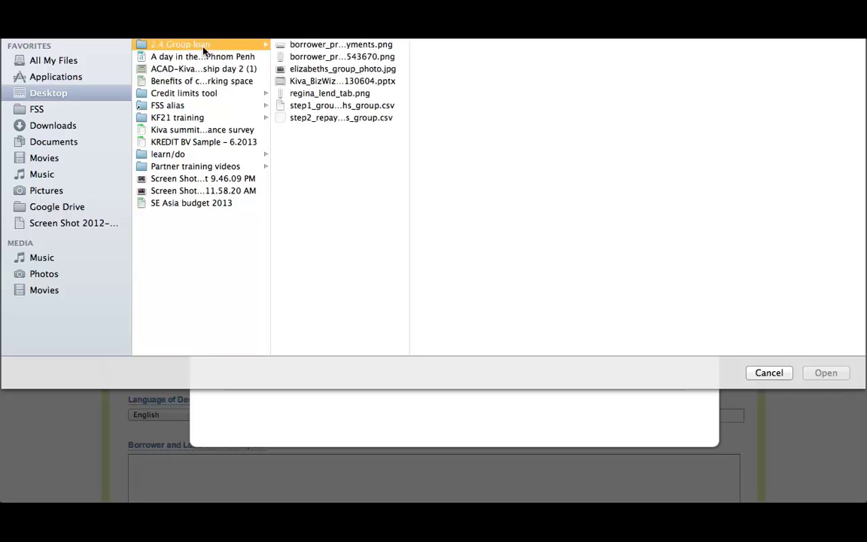
left_click(343, 107)
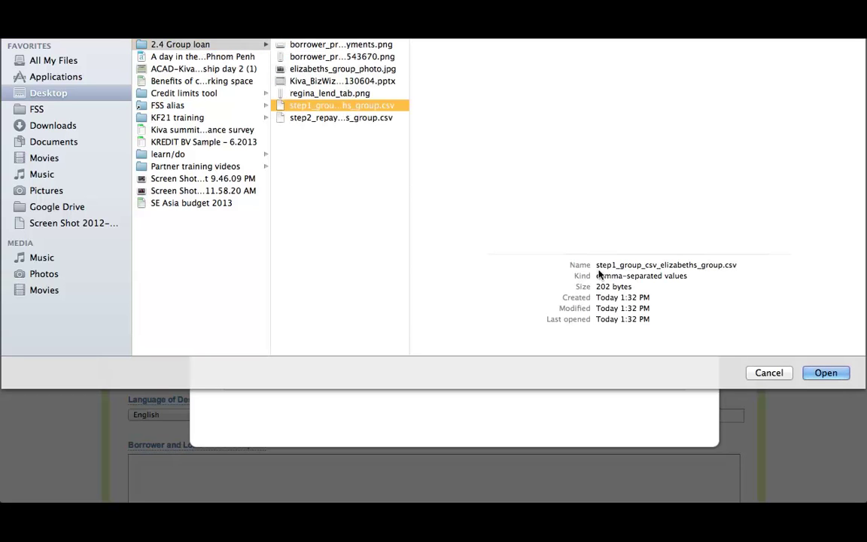
left_click(825, 373)
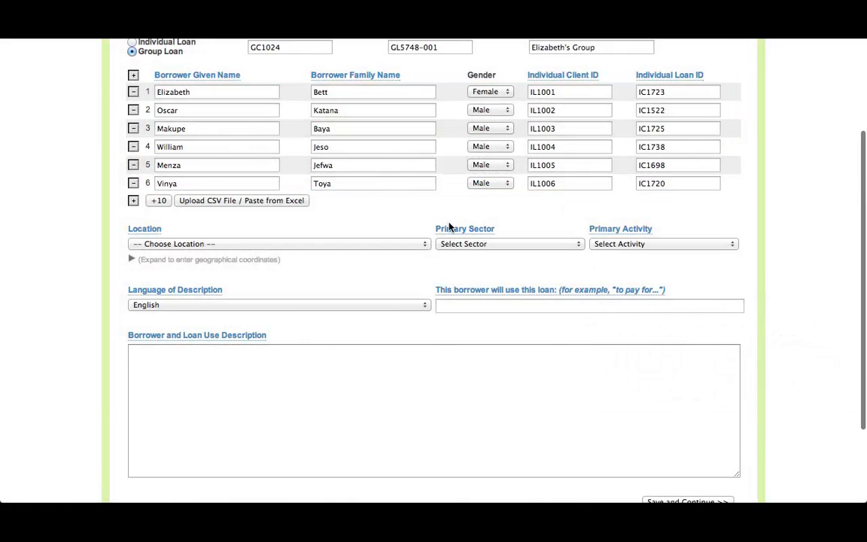
scroll(450, 227, "up", 1)
scroll(449, 227, "up", 1)
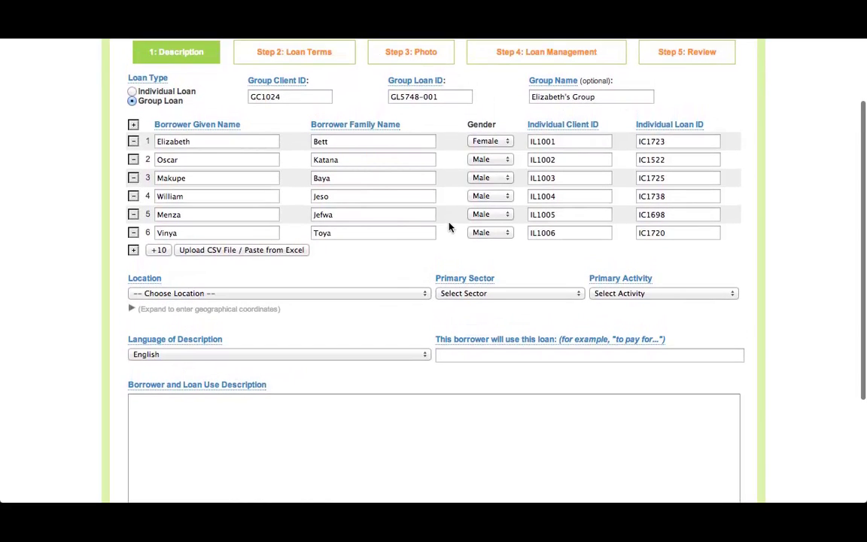
scroll(449, 228, "up", 3)
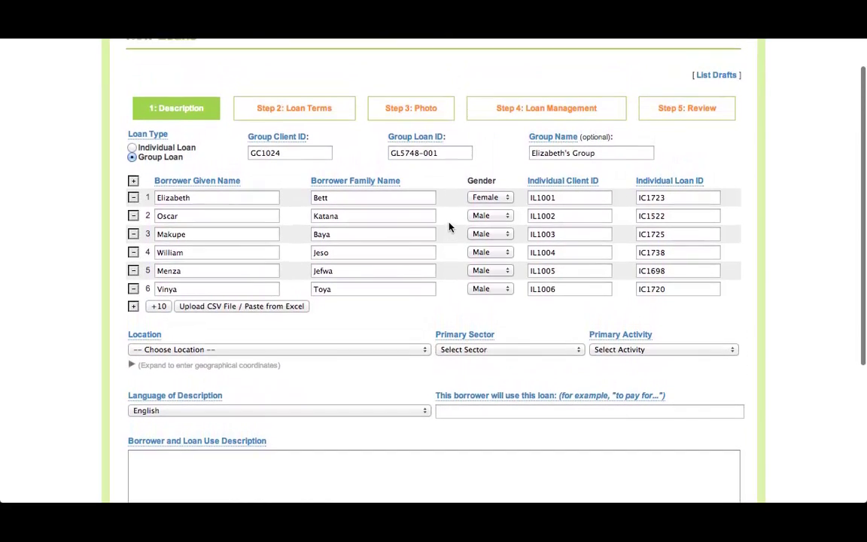
scroll(449, 227, "up", 1)
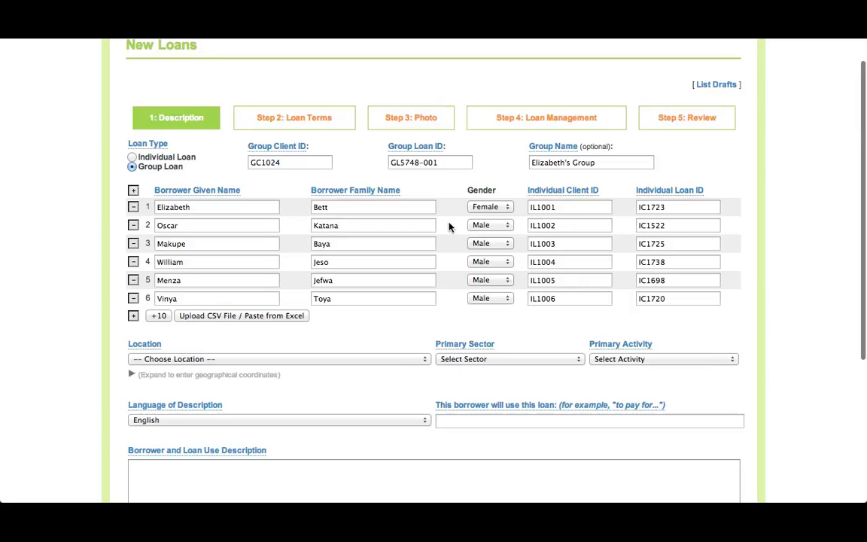
Copy borrower rows A1:F6 from the spreadsheet, paste them via Paste from Excel, and apply.
left_click(298, 317)
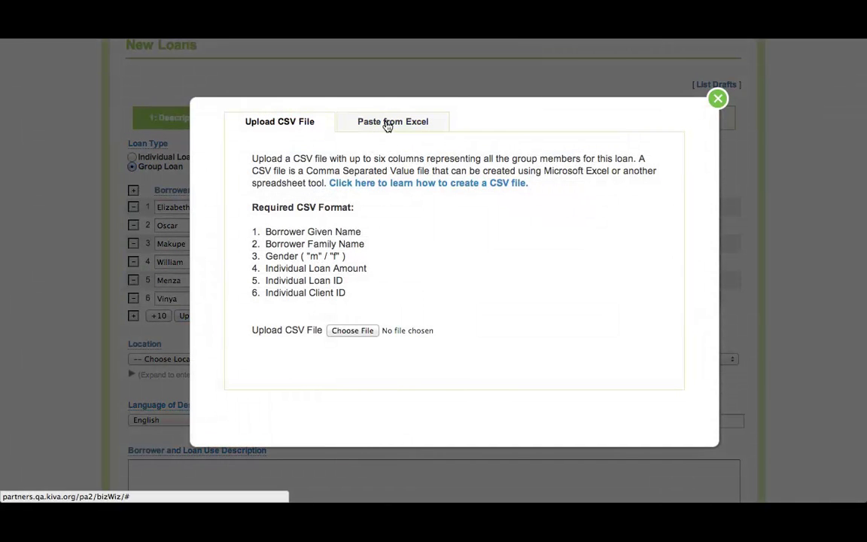
left_click(387, 124)
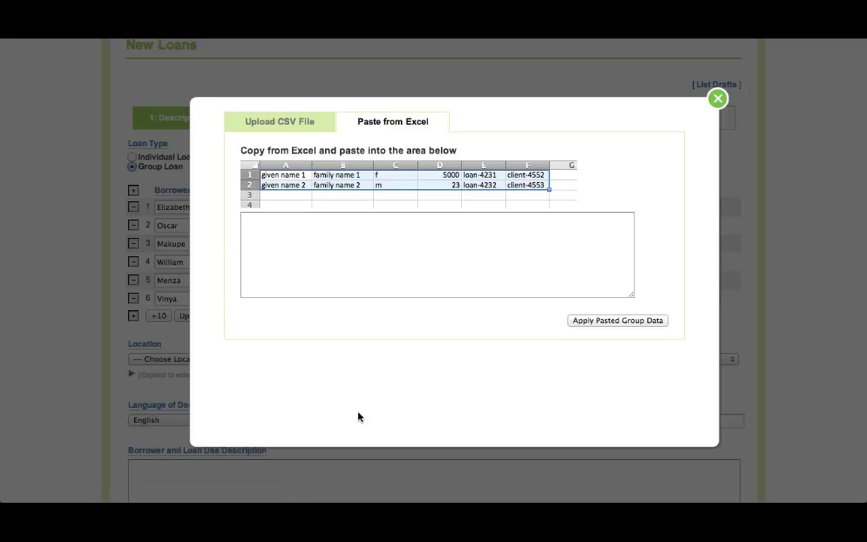
key("super+Tab")
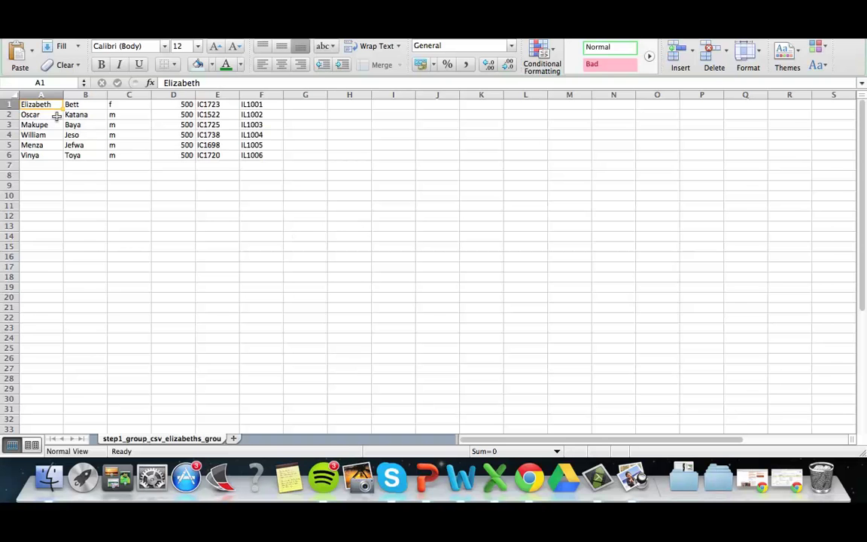
left_click_drag(45, 105, 242, 156)
key("ctrl+c")
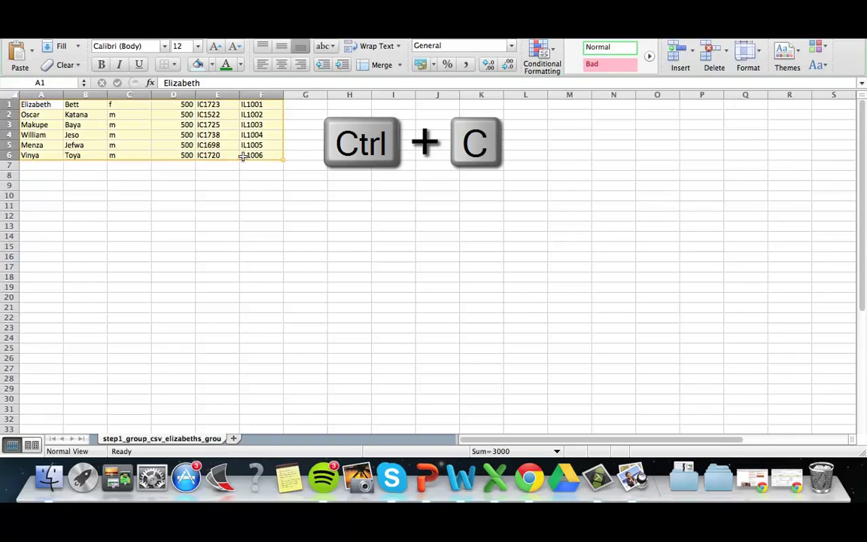
left_click(530, 479)
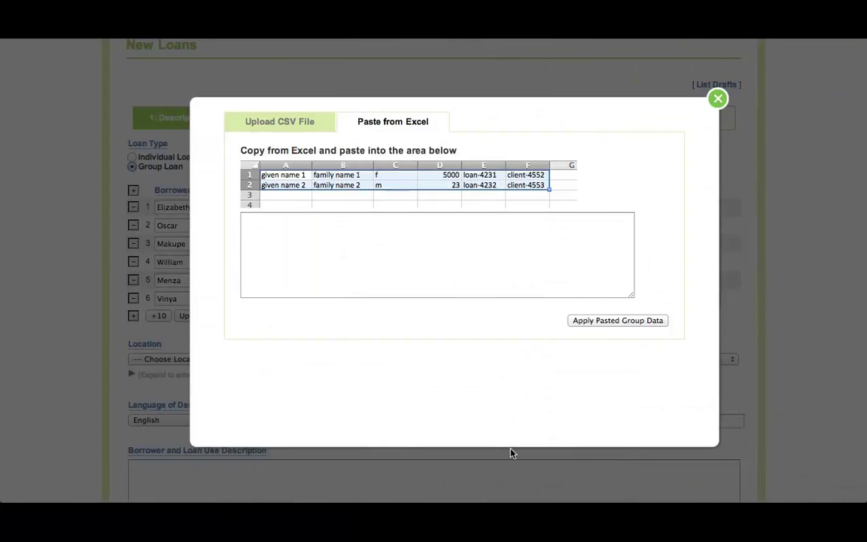
left_click(422, 254)
key("ctrl+v")
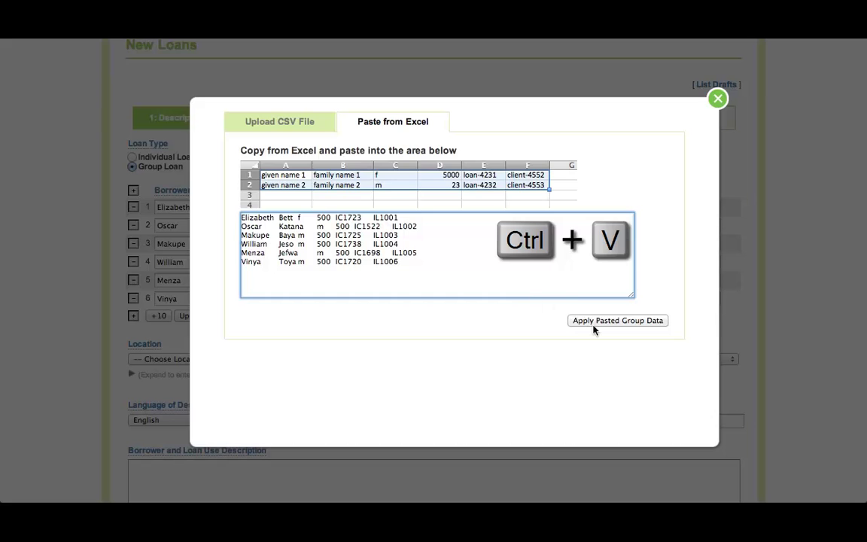
left_click(593, 323)
scroll(497, 303, "down", 1)
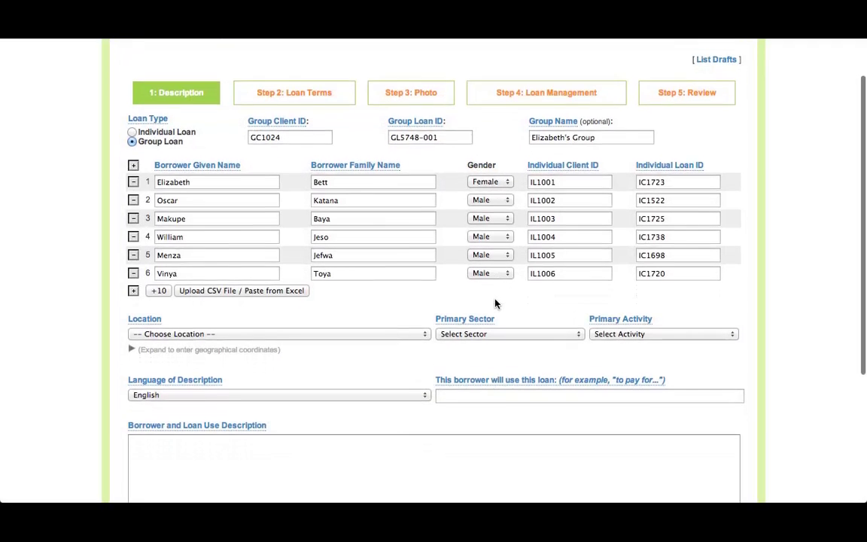
scroll(495, 303, "down", 2)
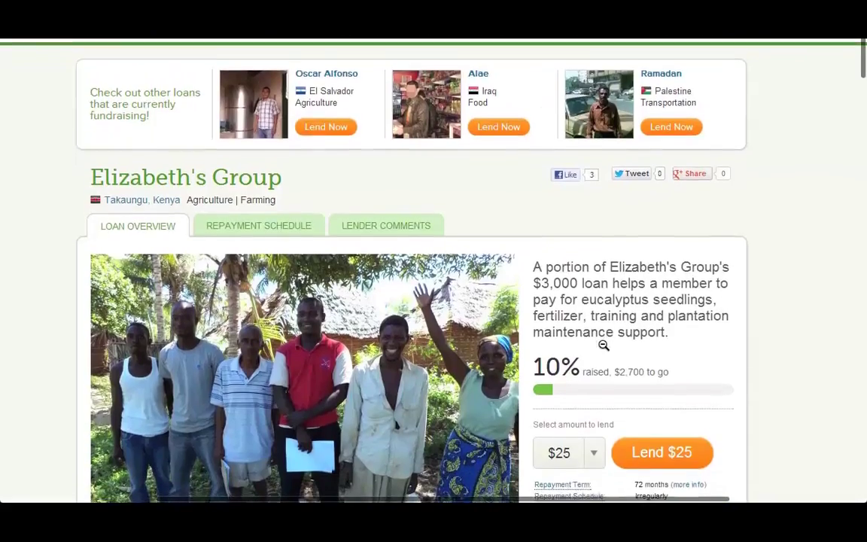
Scroll the public loan page down to the In this Group list of six members.
scroll(603, 345, "down", 3)
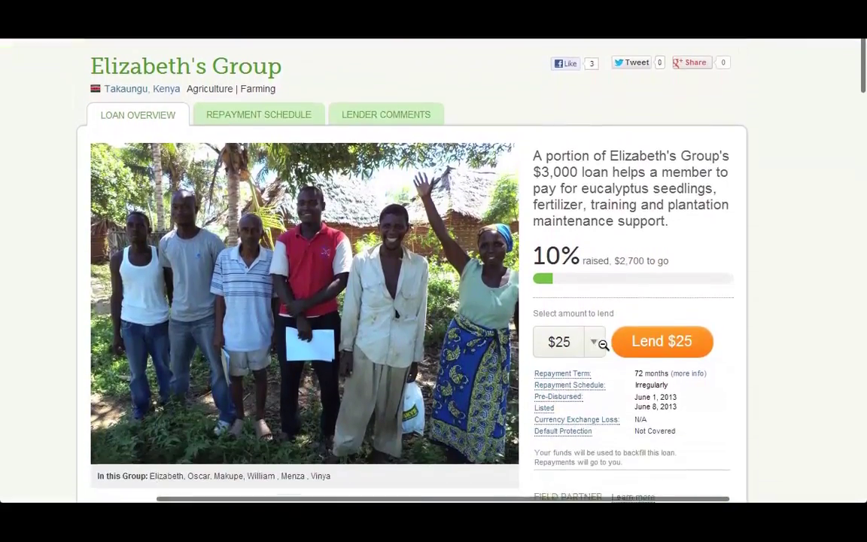
scroll(602, 345, "down", 2)
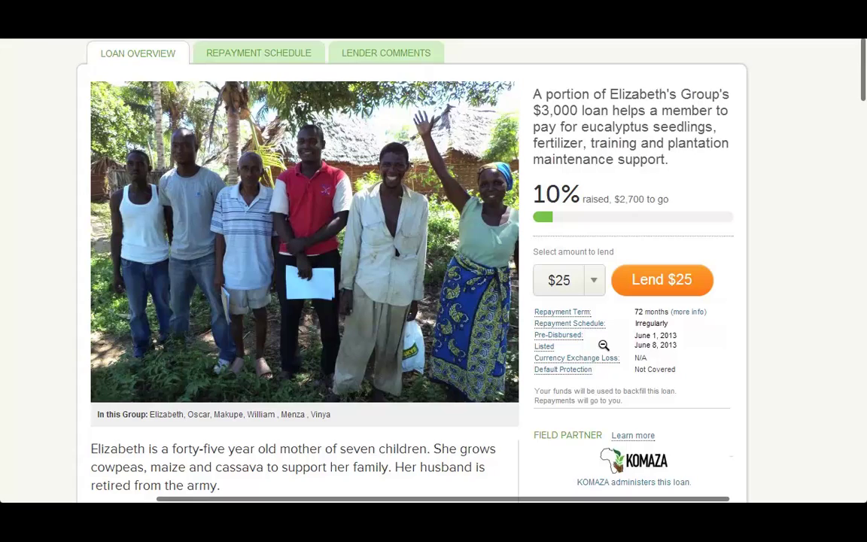
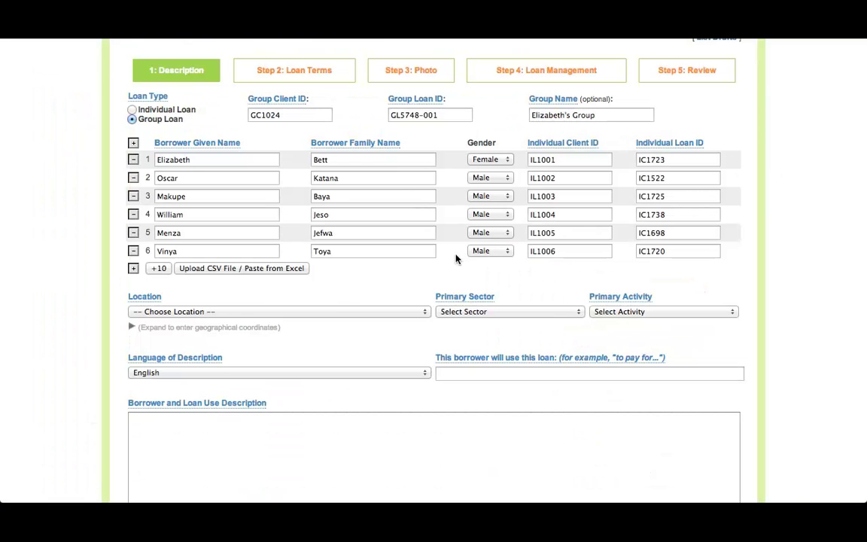
Add Takaungu as a new town in Kenya and select it, so the location reads Takaungu: Kenya.
left_click(417, 313)
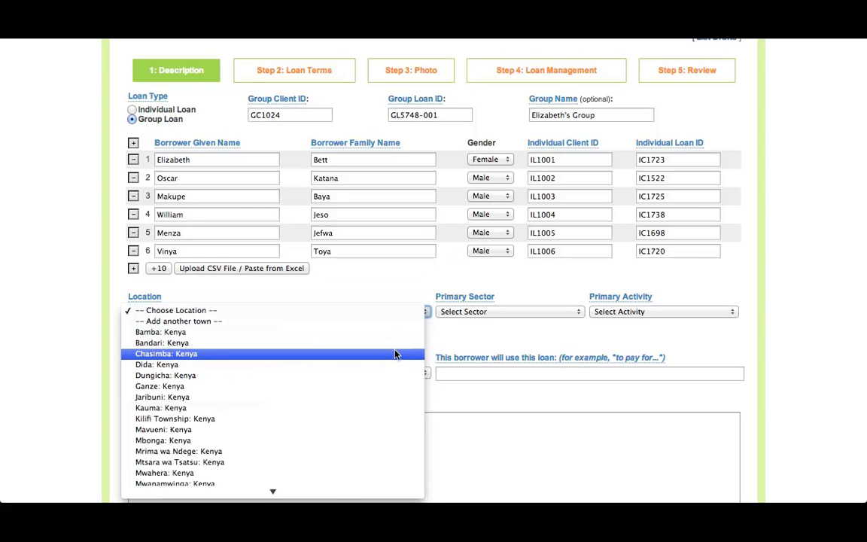
scroll(392, 378, "down", 5)
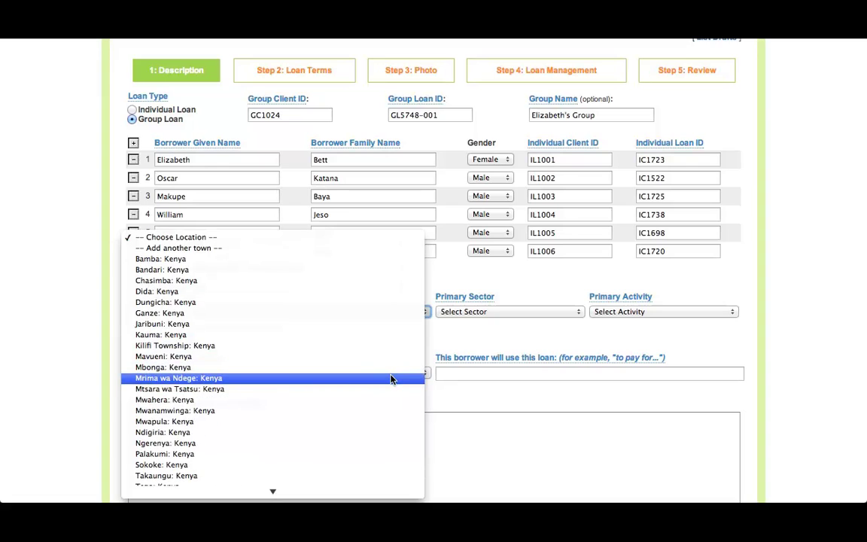
left_click(291, 254)
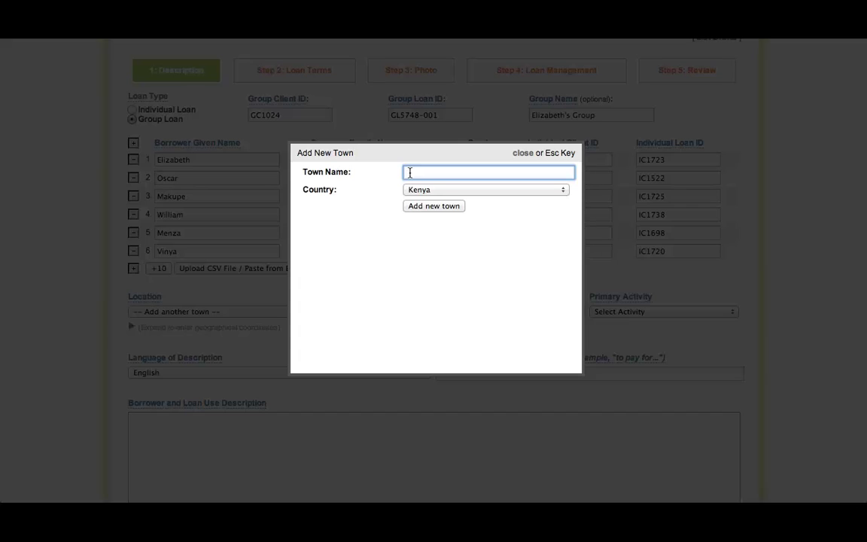
type("Takaungu")
left_click(413, 205)
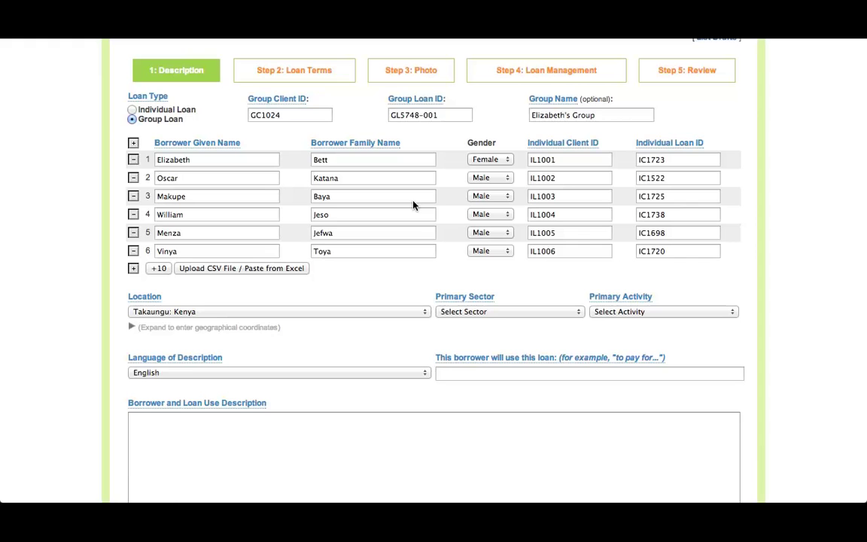
left_click(393, 312)
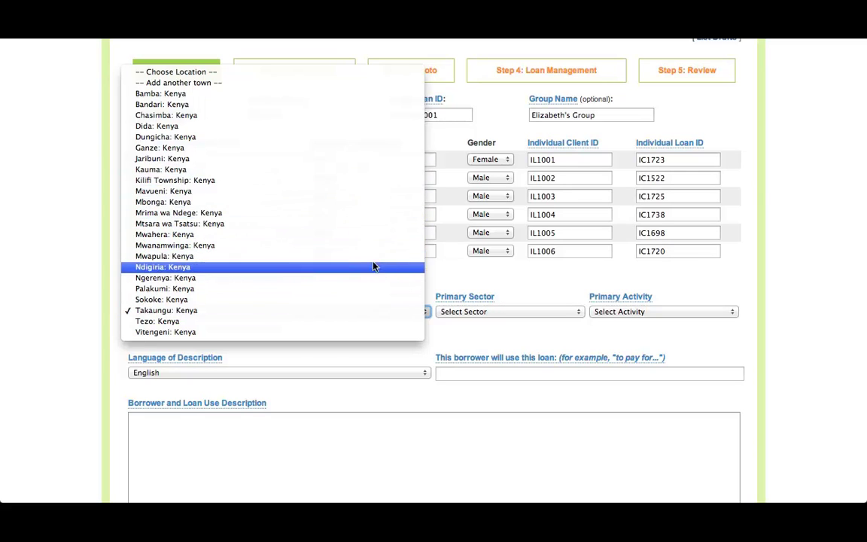
left_click(444, 277)
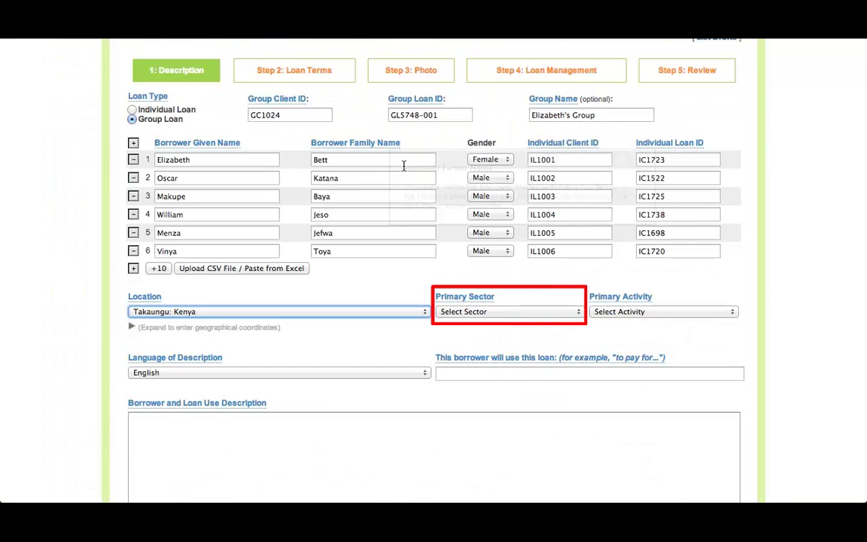
Choose Agriculture as primary sector and Farming as primary activity, keeping English as description language.
left_click(501, 311)
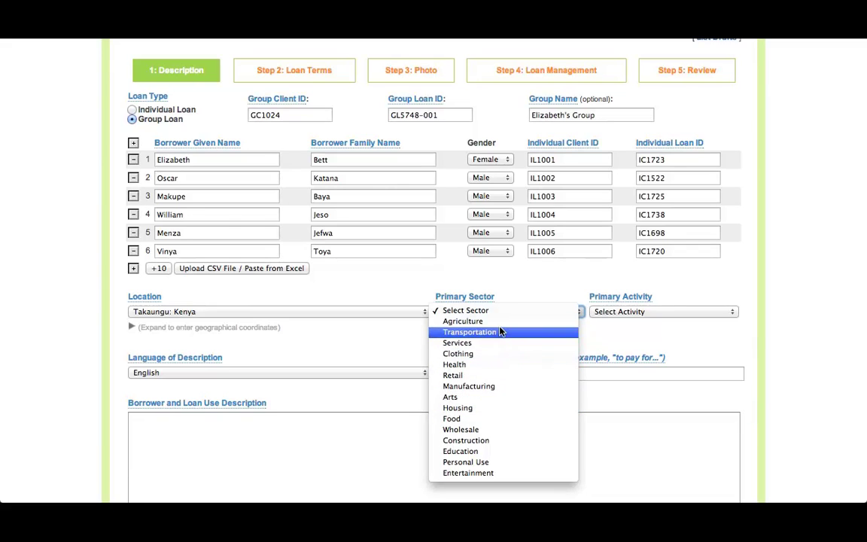
left_click(499, 322)
left_click(611, 316)
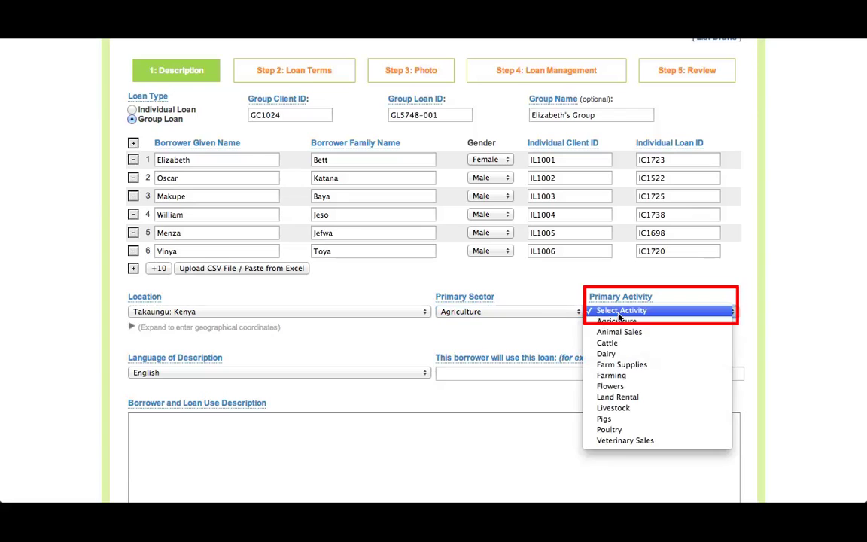
left_click(596, 375)
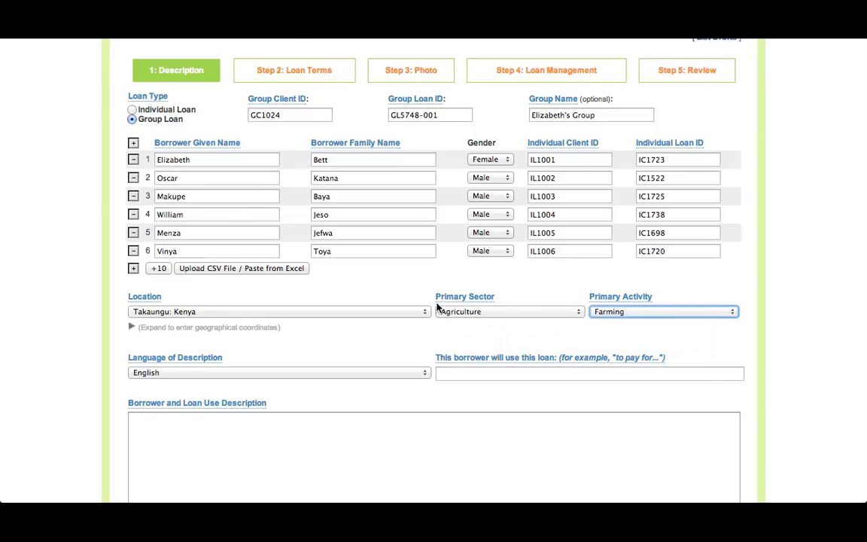
left_click(426, 372)
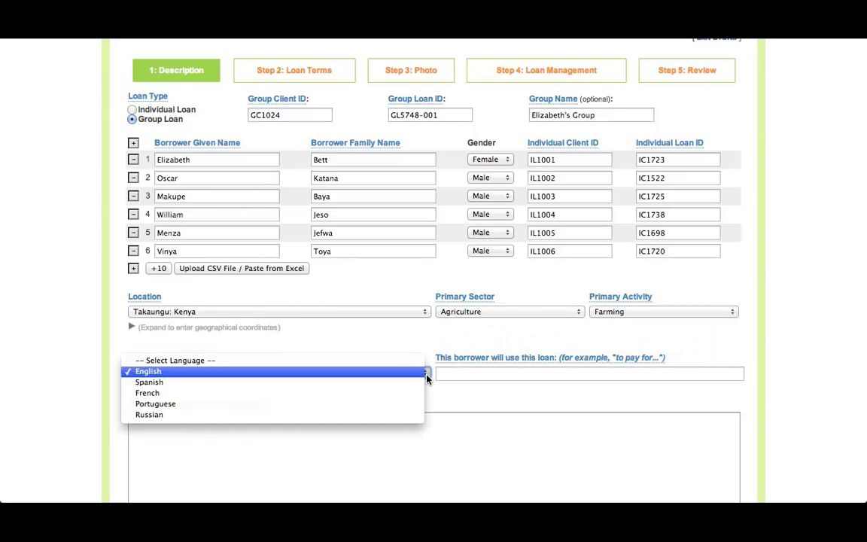
left_click(385, 372)
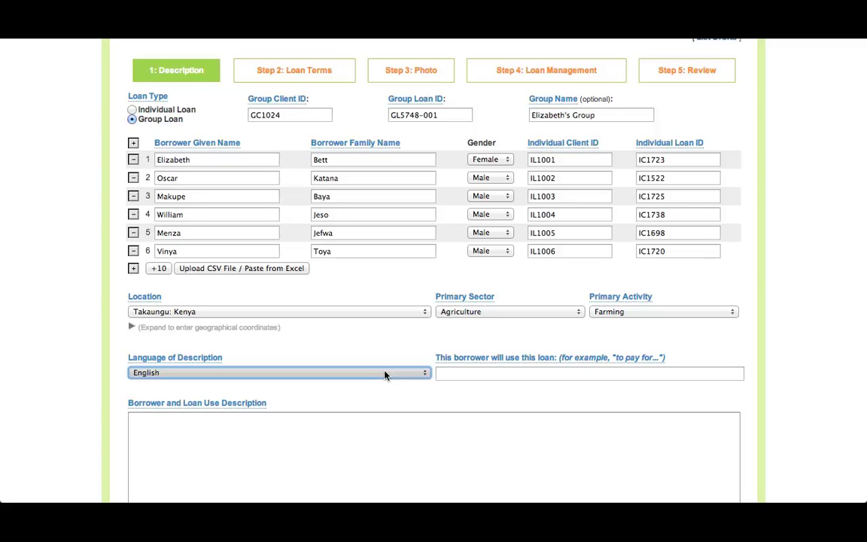
left_click(450, 374)
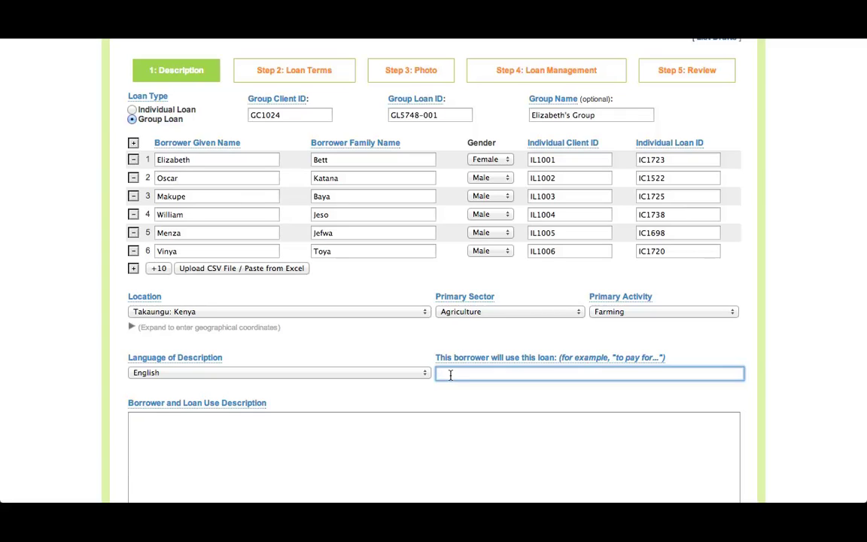
Enter 'To pay for eucalyptus seedlings, fertilizer, training and plantation maintenance supp…' as the loan use.
type("To pay for eucalytpus seedlings")
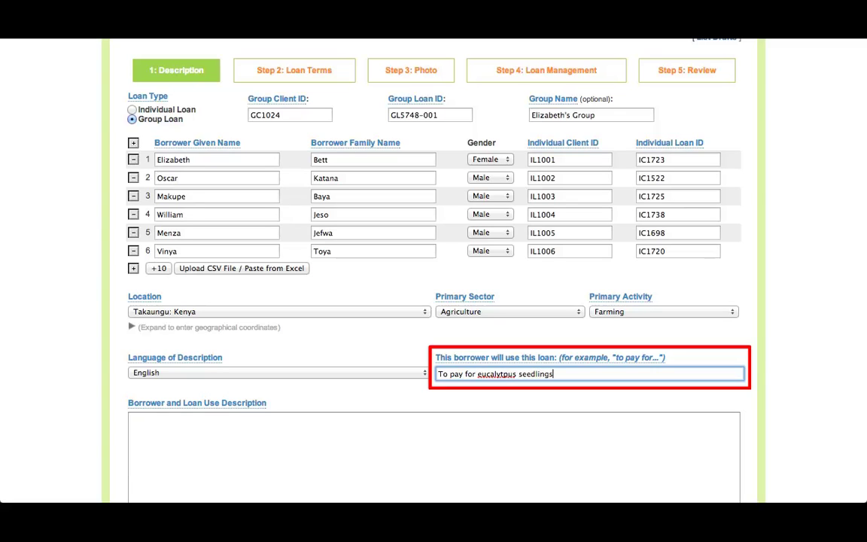
type(", fertilizer, training and plantation mainte")
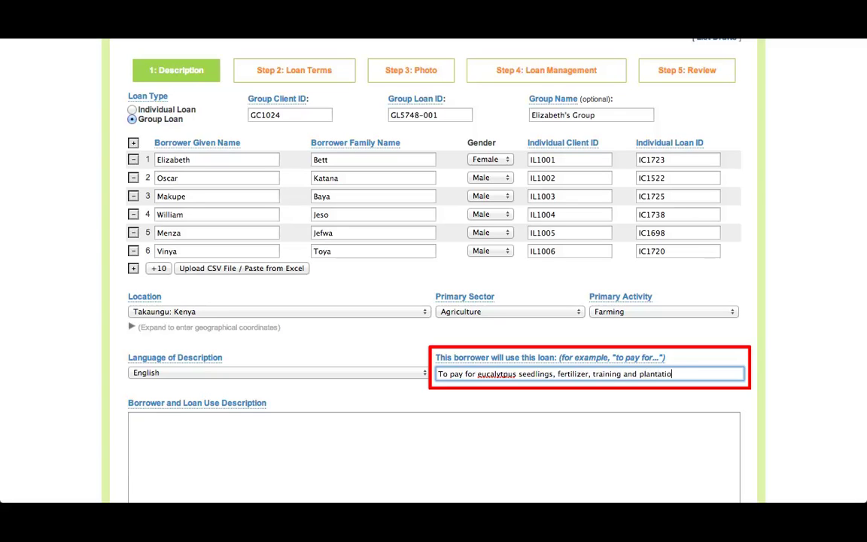
type("nance support")
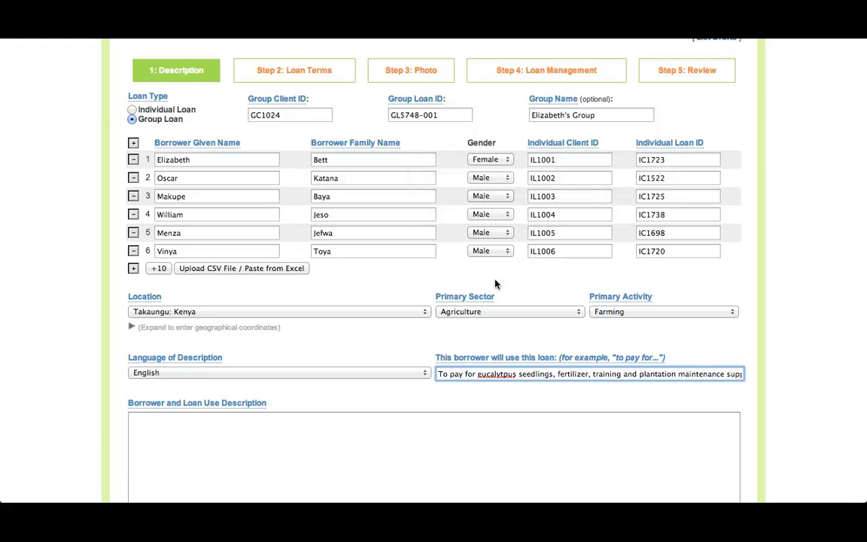
scroll(494, 280, "down", 5)
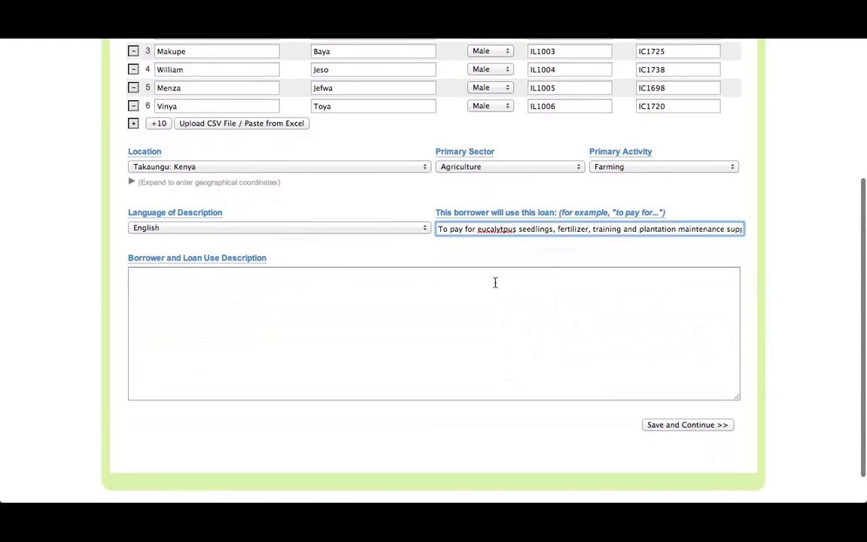
Paste the prepared three-paragraph borrower story into the Borrower and Loan Use Description box.
left_click(401, 300)
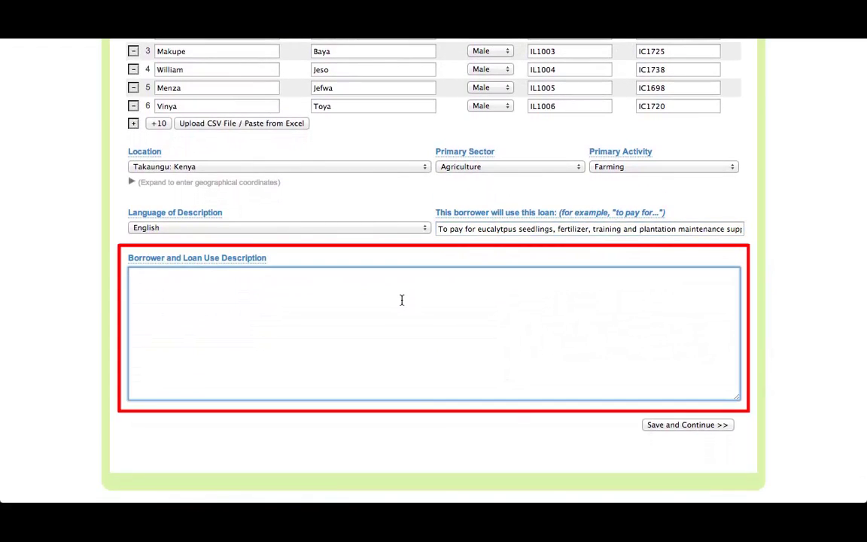
type("Elizabeth is a forty-five year old mother of seven children. She grows cowpeas, maize and cassava to support her family. Her husband is retired from the army.  Elizabeth's agricultural ventures are challenged by pests that destroy the crops and a lack of capital to purchase pesticides and fertilizer. She is joining the KOMAZA microforestry program because, as she says, \"KOMAZA is helping farmers to grow economically by planting trees to generate money.\"  With the profits from her tree farm, Elizabeth intends to educate her children and to start agricultural businesses such as dairy farming or poultry keeping.")
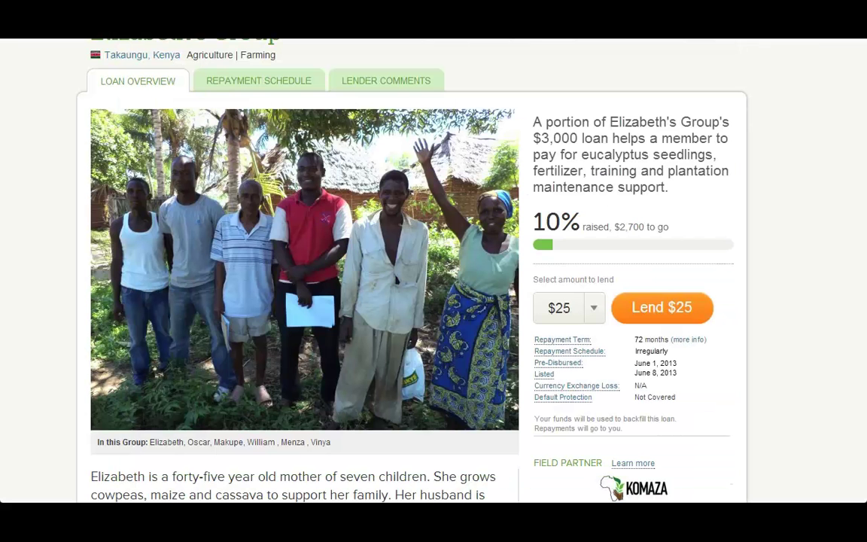
scroll(581, 205, "down", 2)
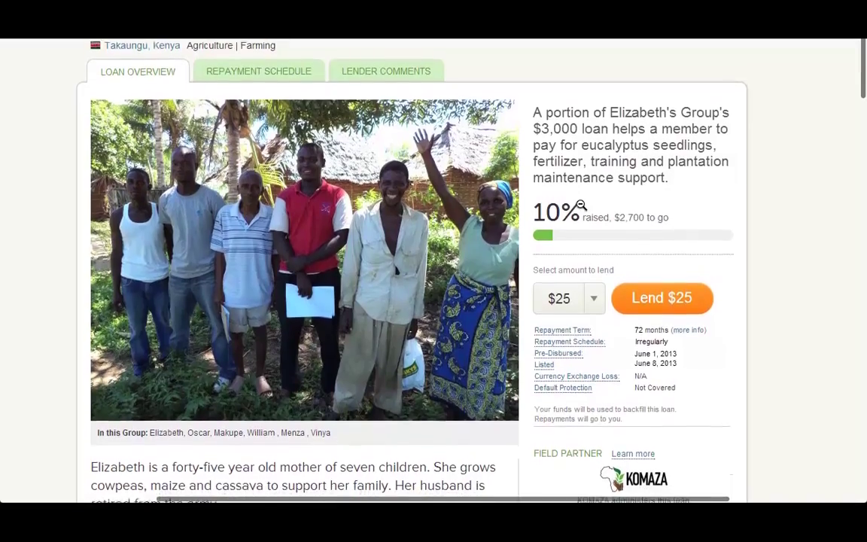
scroll(581, 204, "down", 2)
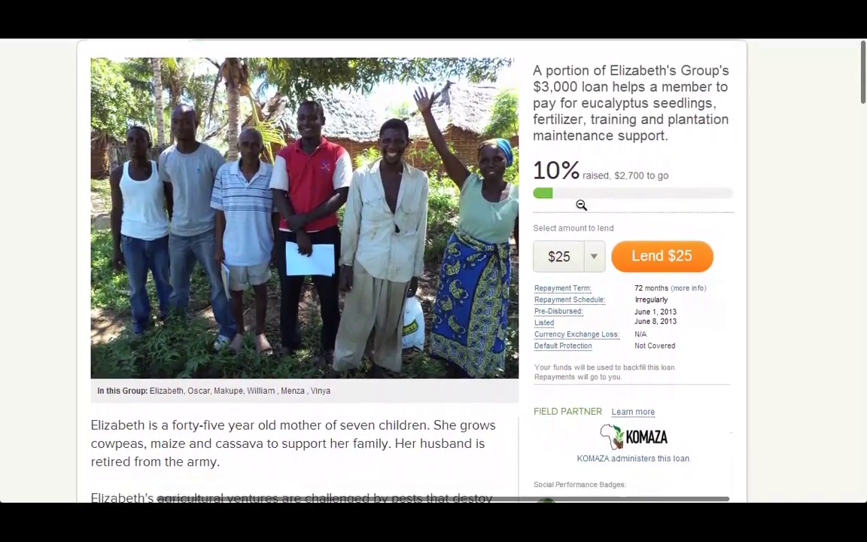
scroll(581, 205, "down", 5)
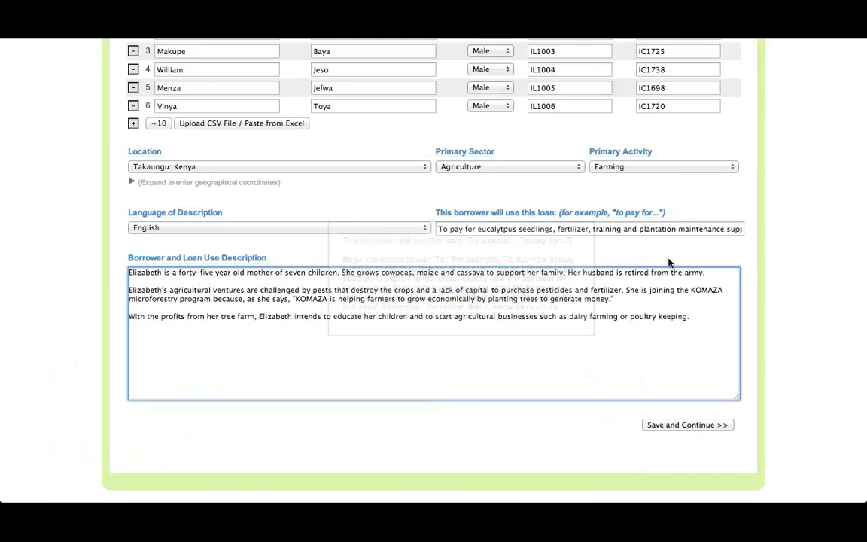
Save the description and set the Loan Terms disbursal date to June 1, 2013.
left_click(685, 425)
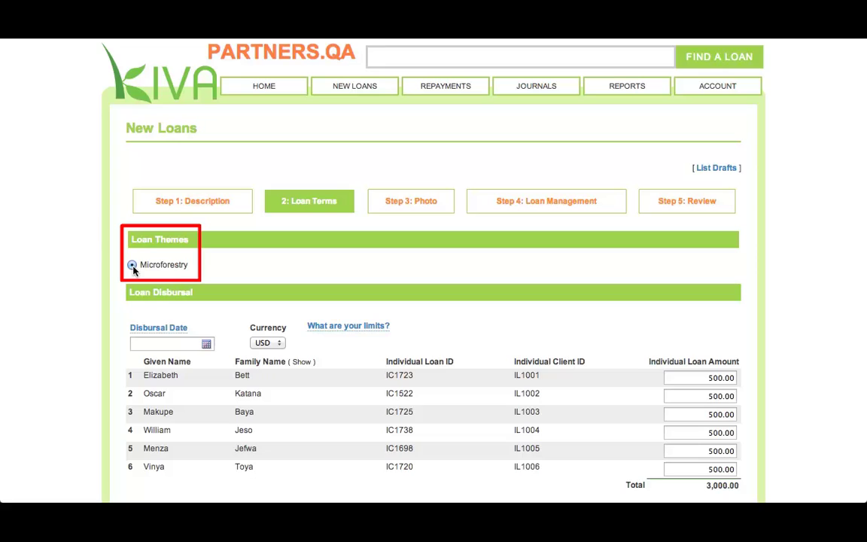
left_click(184, 343)
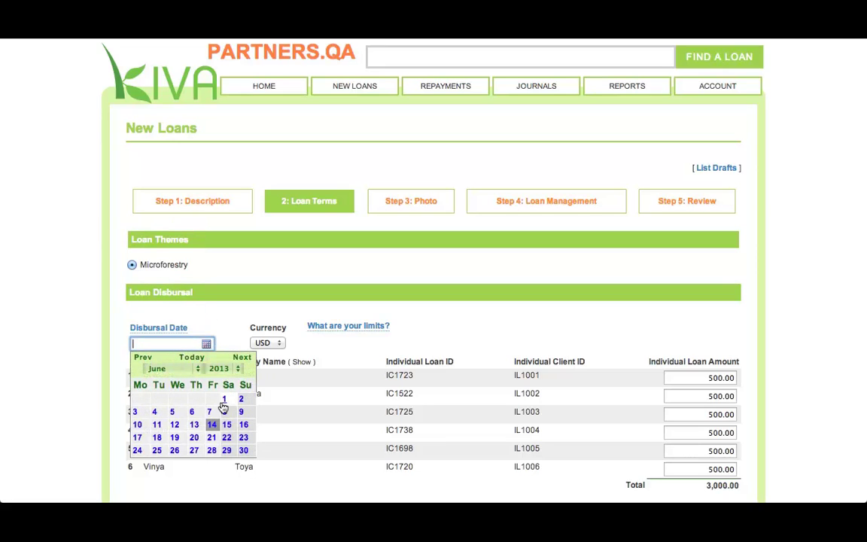
left_click(224, 403)
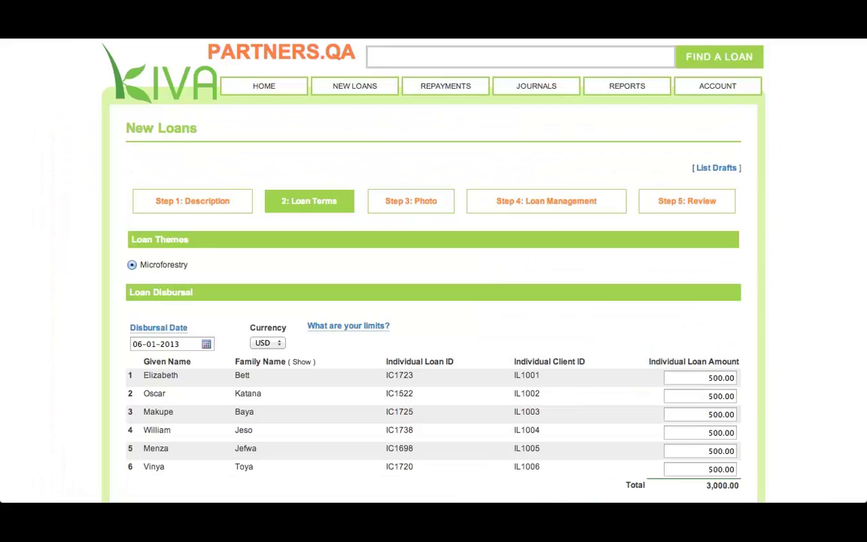
Keep USD as the loan currency and review the six 500.00 loans totalling 3,000.00.
left_click(274, 345)
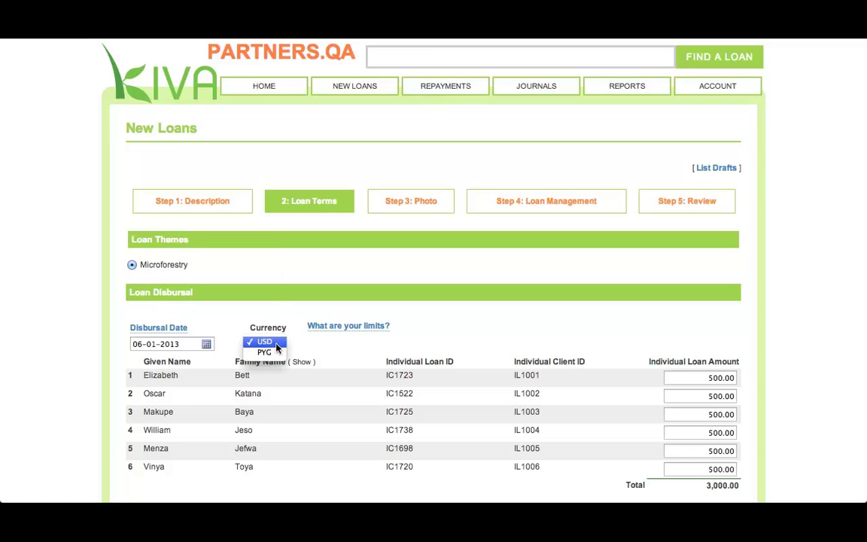
left_click(270, 343)
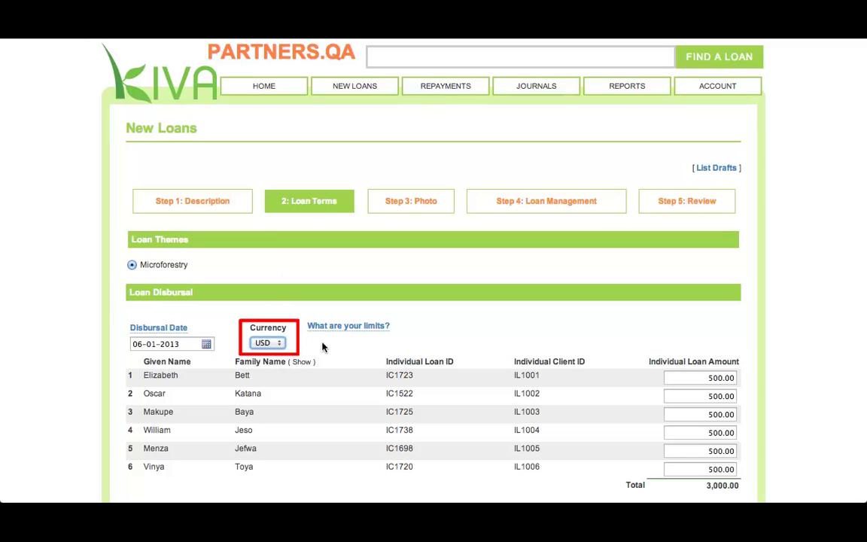
scroll(322, 346, "down", 2)
scroll(323, 346, "down", 5)
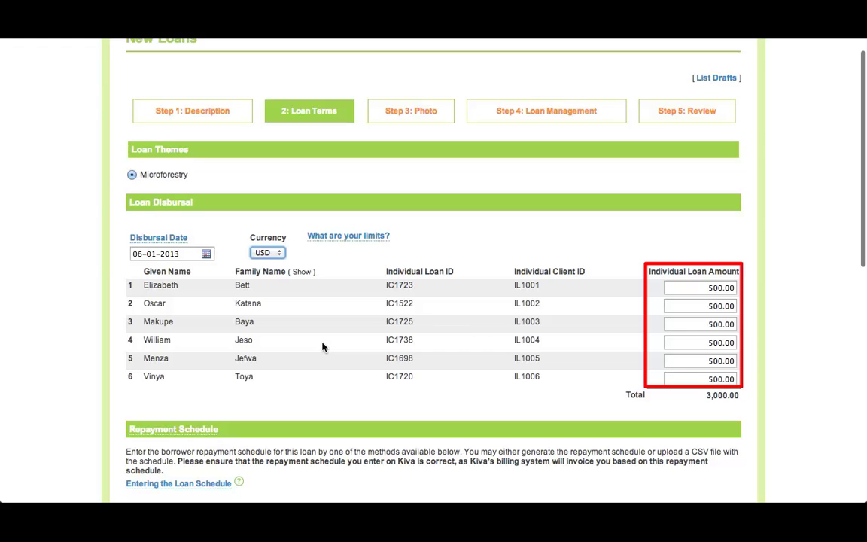
scroll(322, 346, "down", 4)
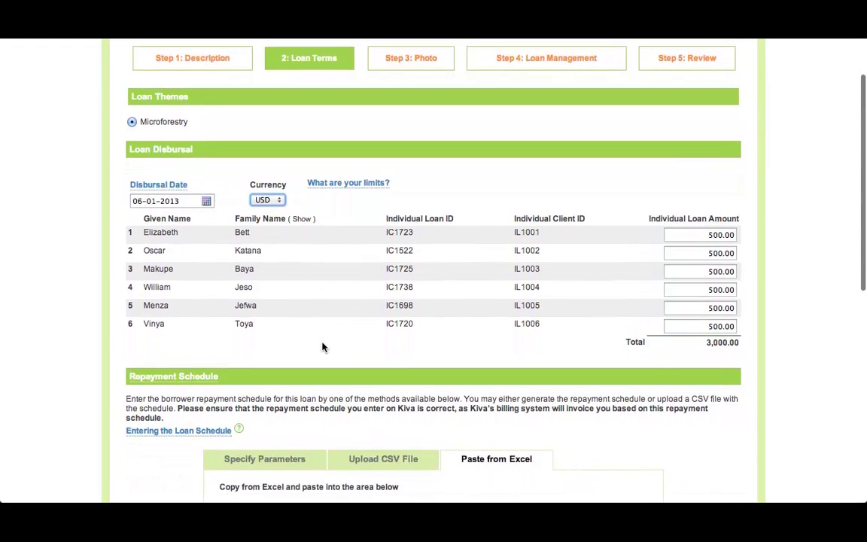
scroll(322, 347, "down", 2)
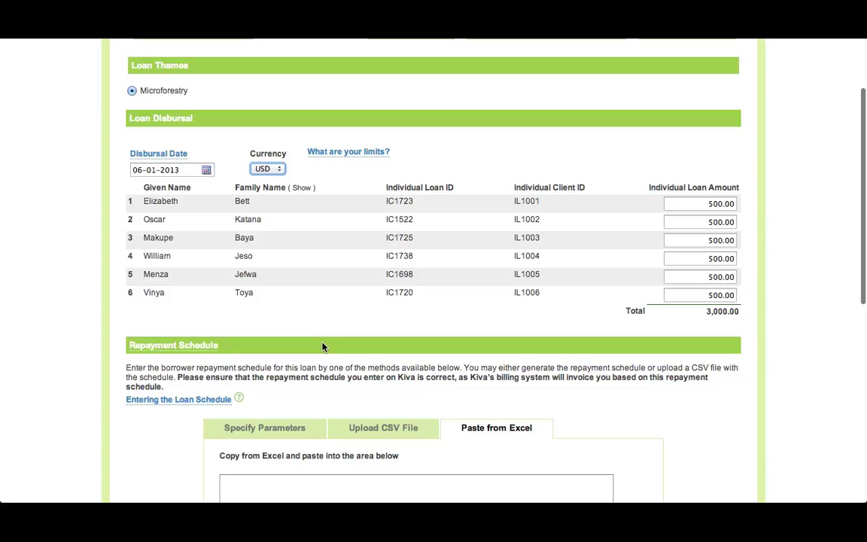
scroll(322, 346, "up", 1)
scroll(323, 347, "up", 1)
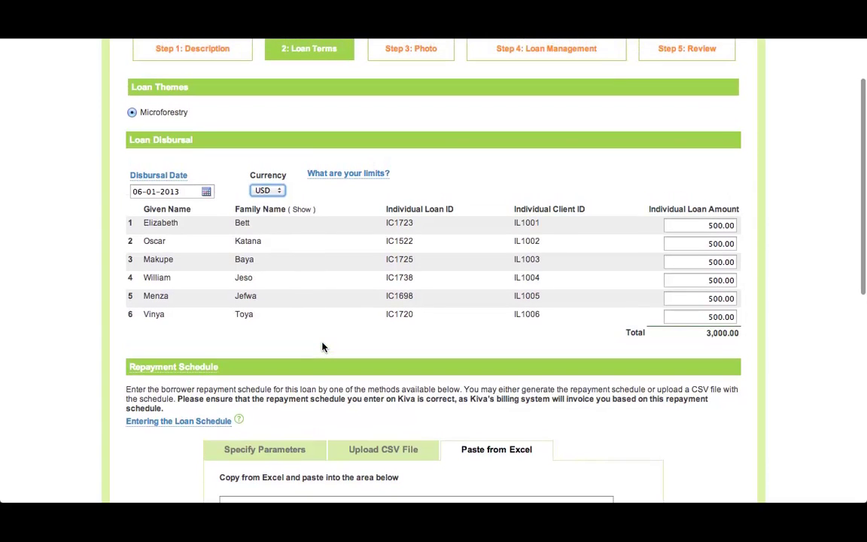
scroll(322, 346, "down", 4)
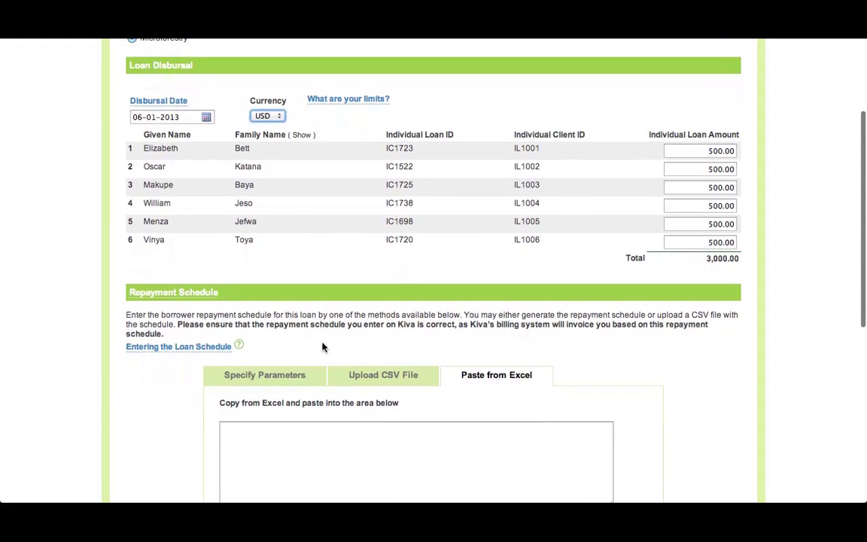
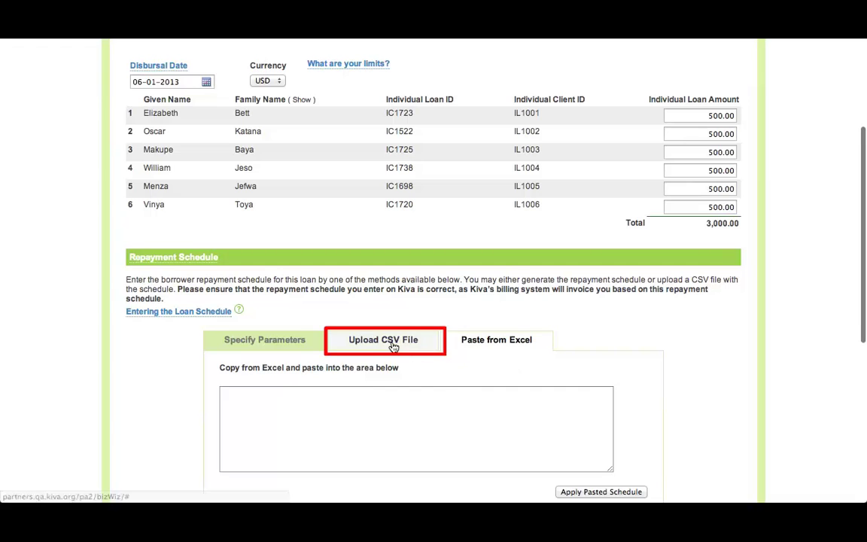
Upload the step-2 repayment CSV as the schedule: six 500.00 installments, 1,050.00 total interest.
left_click(391, 345)
scroll(444, 372, "down", 3)
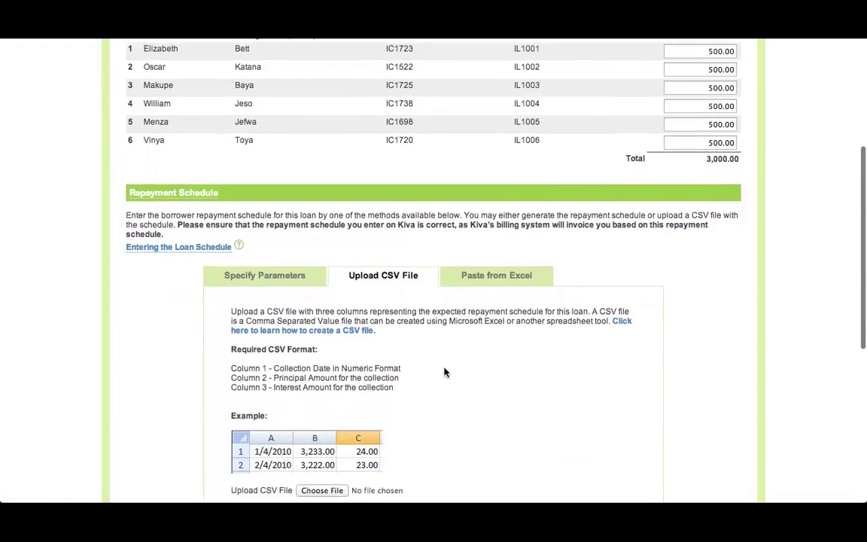
left_click(322, 456)
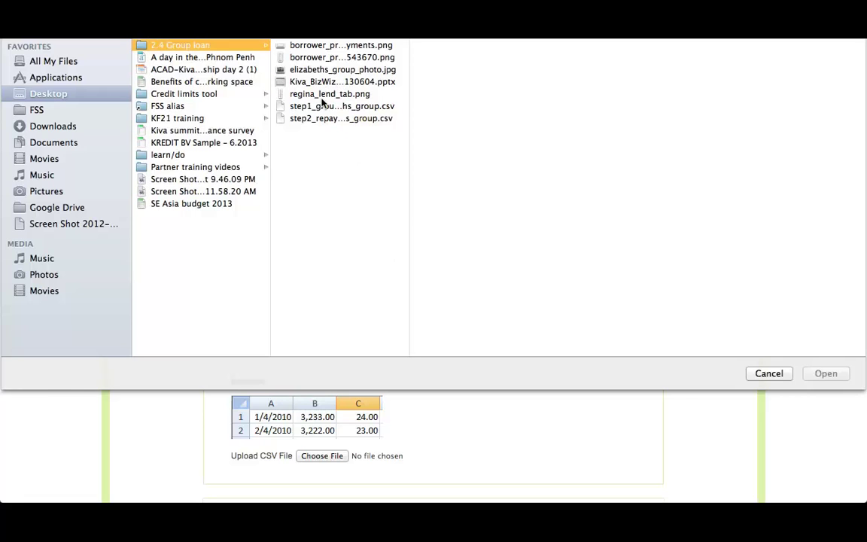
double_click(349, 121)
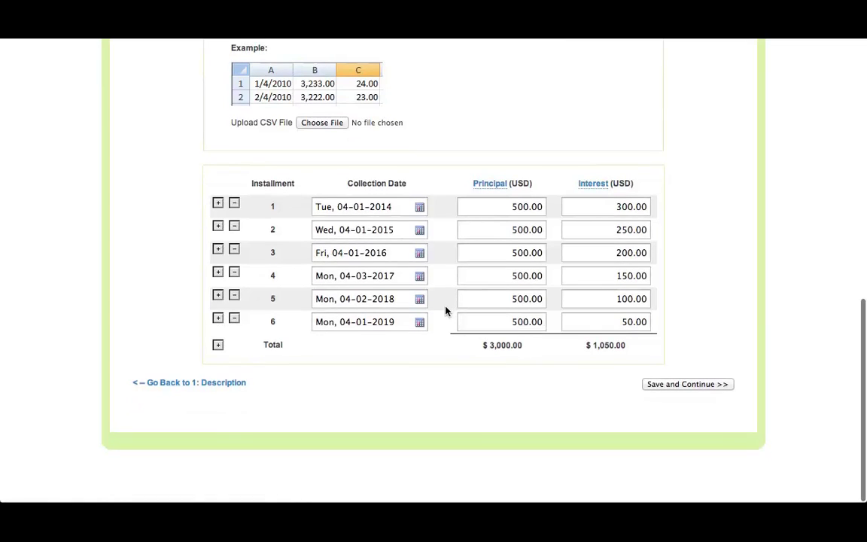
scroll(446, 310, "up", 4)
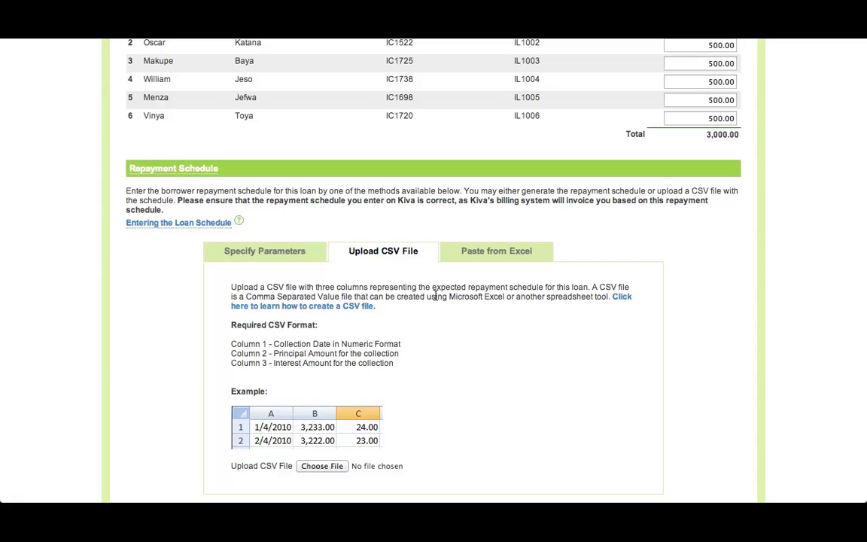
Switch to Specify Parameters and set the first repayment date to 06-01-2014.
left_click(275, 252)
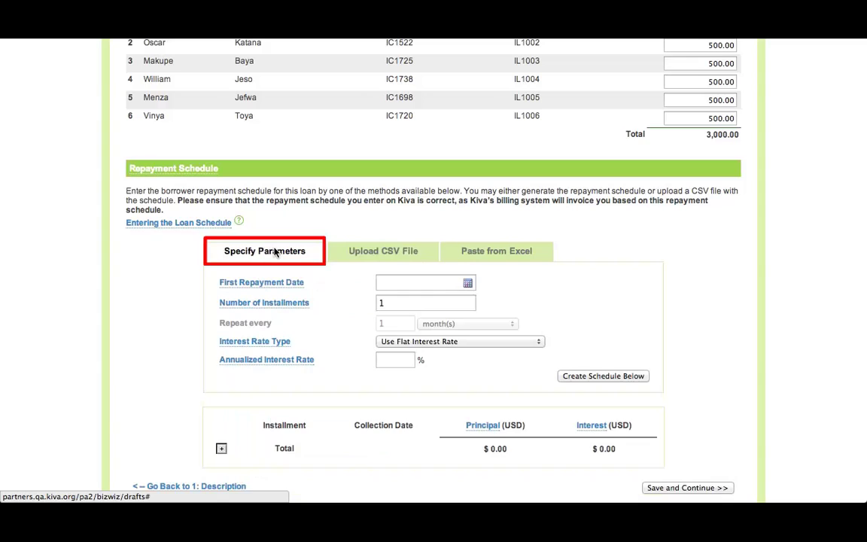
left_click(406, 281)
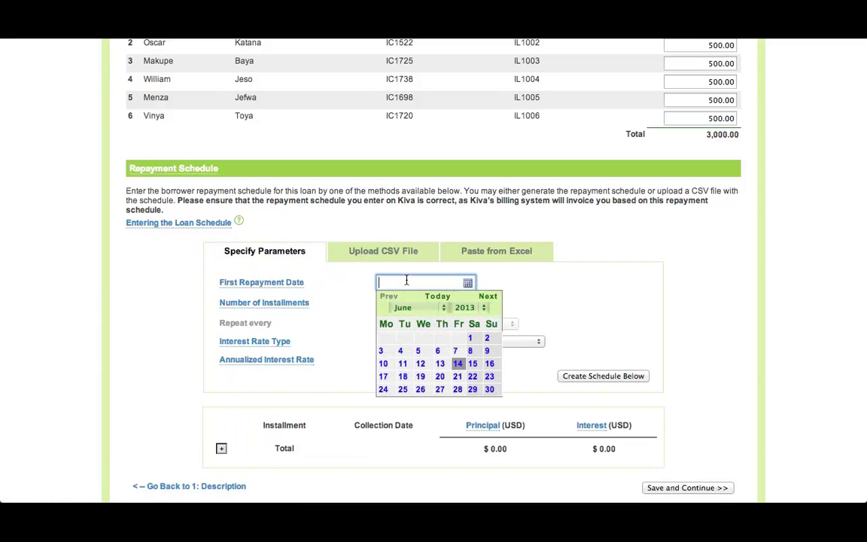
left_click(471, 340)
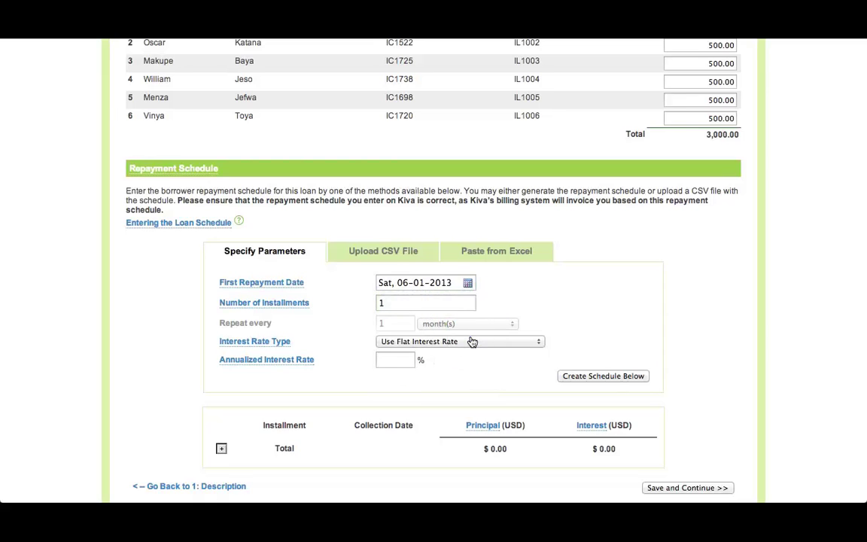
left_click(467, 284)
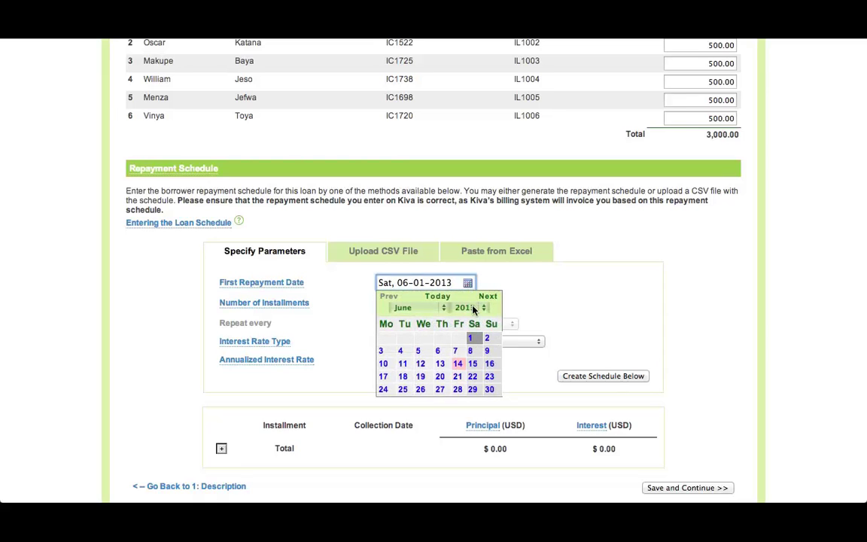
left_click(464, 308)
left_click(504, 317)
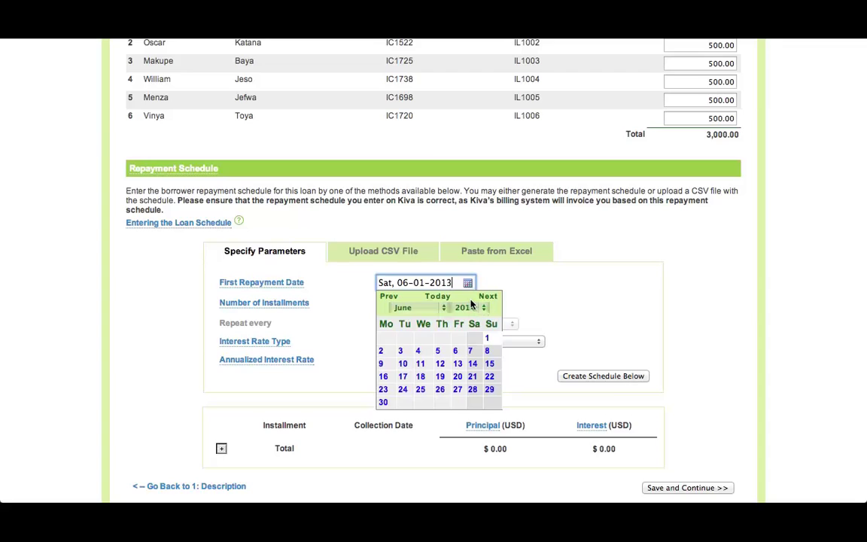
left_click(488, 339)
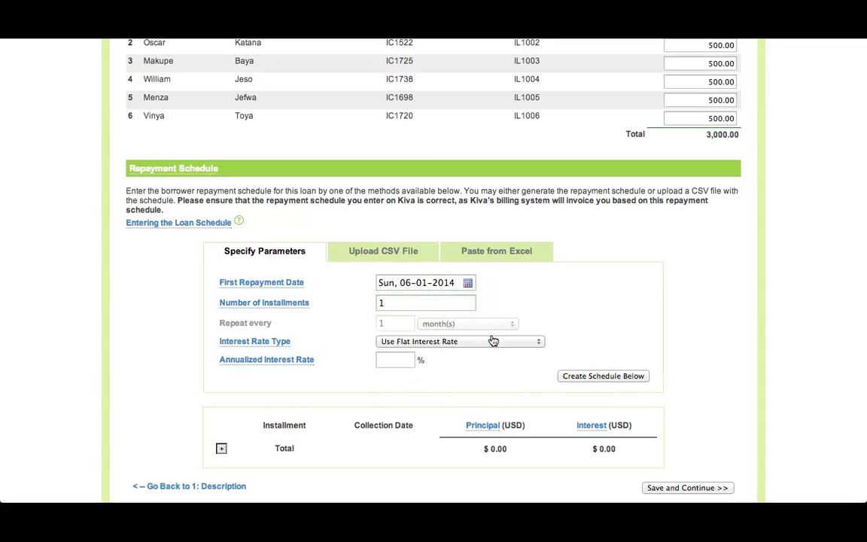
Create a 6-installment, 12-month schedule at 30% declining balance with equal principal.
double_click(447, 304)
type("6")
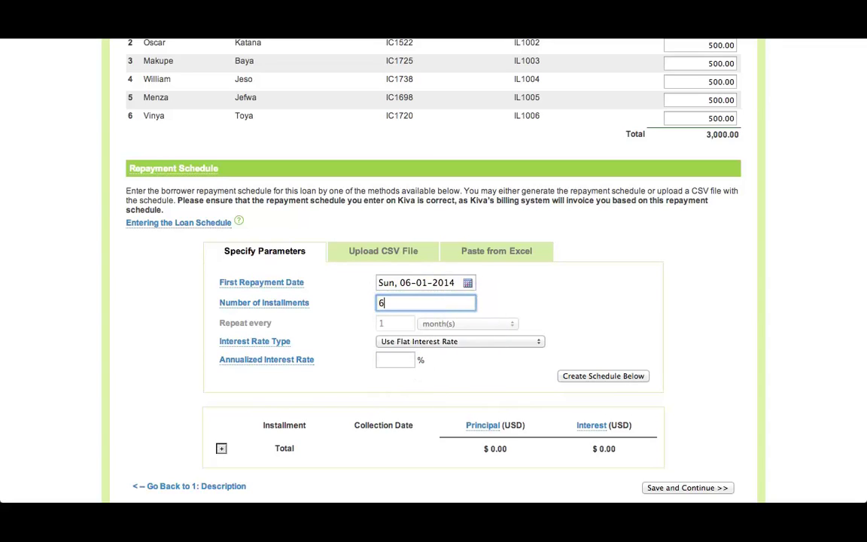
left_click(405, 326)
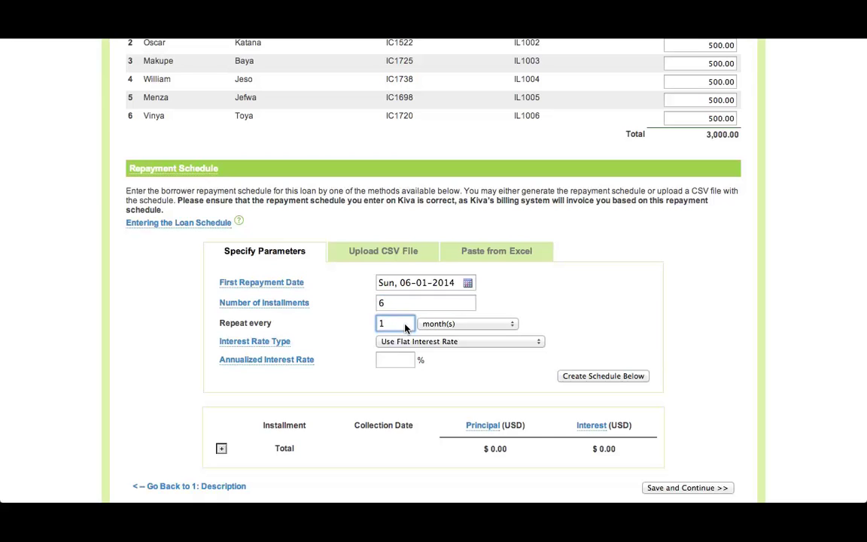
type("2")
left_click(422, 342)
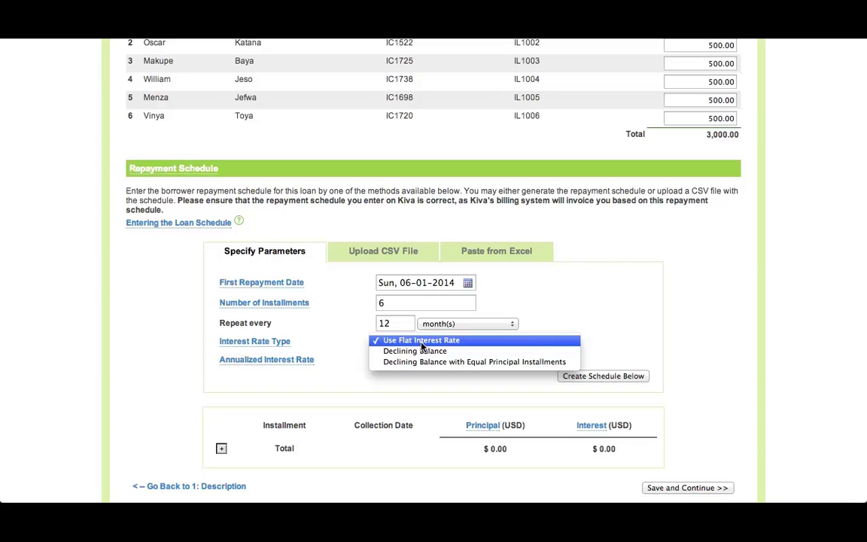
left_click(421, 362)
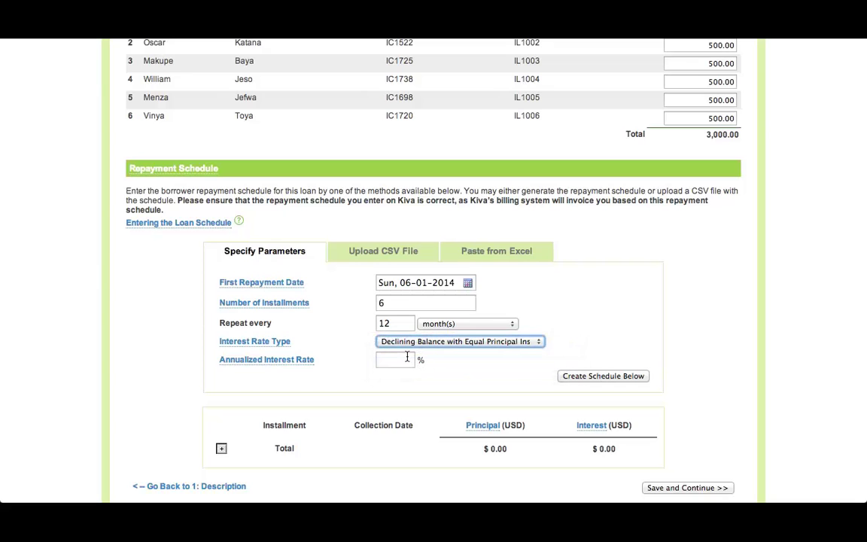
left_click(404, 360)
type("30")
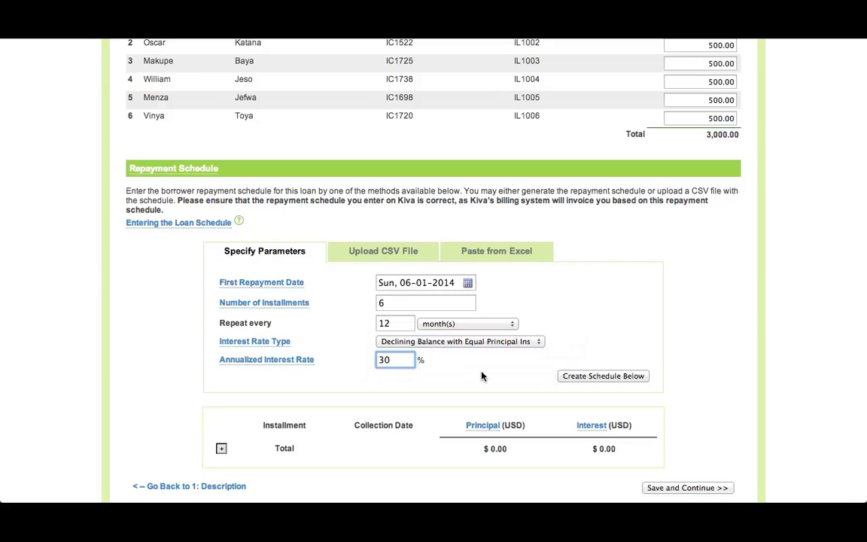
left_click(571, 376)
scroll(593, 271, "down", 5)
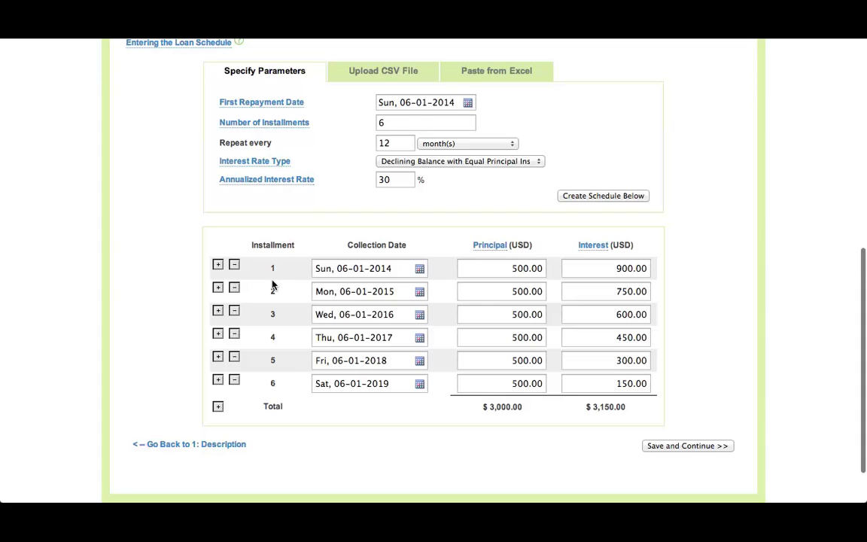
Set installment 1's date to June 2, 2014 and installment 6's to June 3, 2019.
left_click(354, 269)
left_click(317, 351)
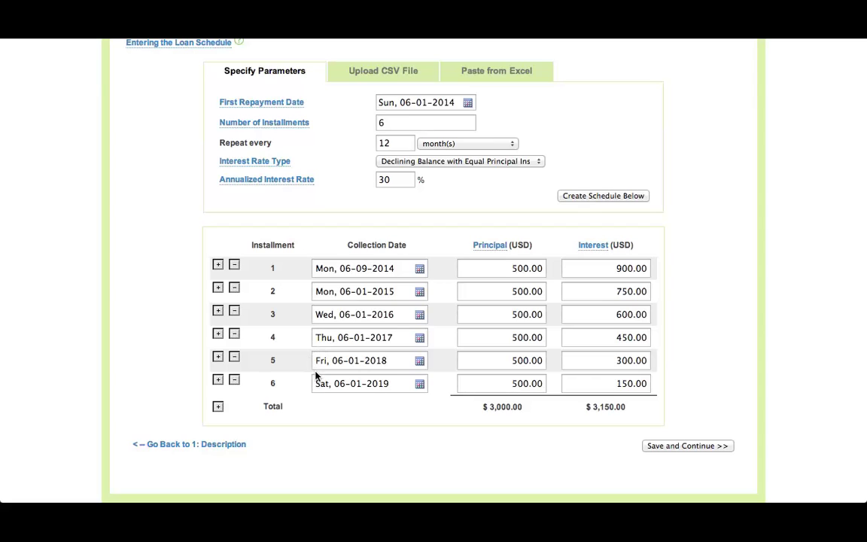
left_click(375, 269)
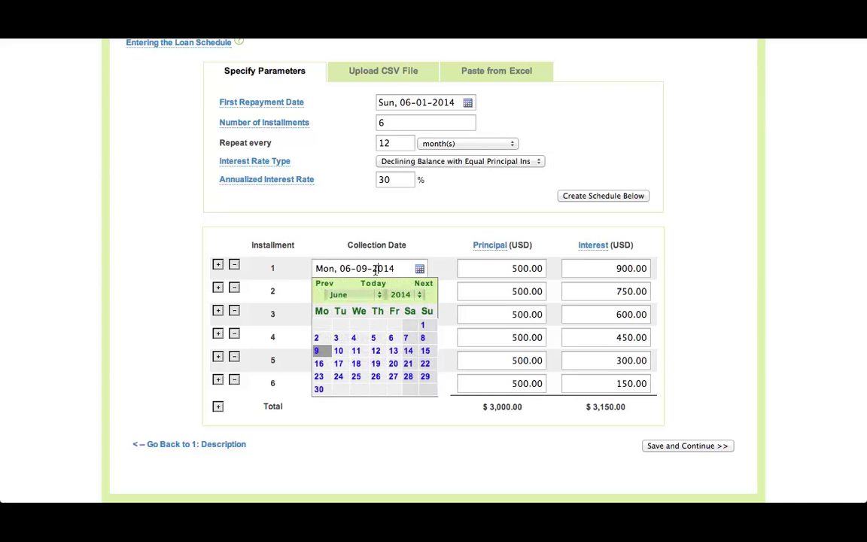
left_click(322, 339)
left_click(325, 383)
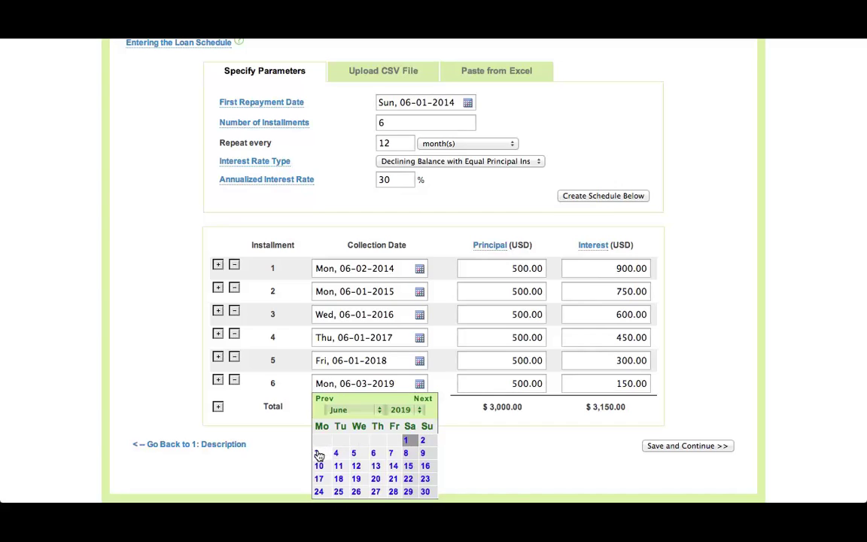
left_click(316, 452)
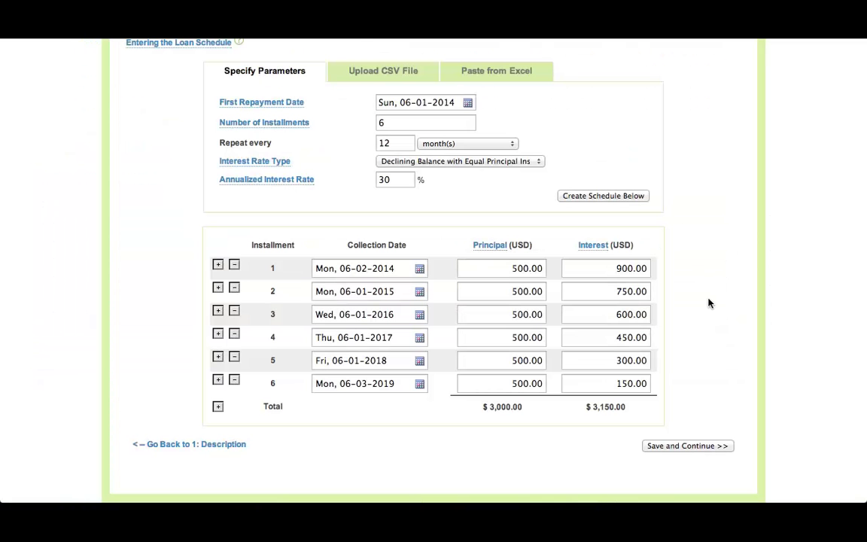
Save the loan terms and upload elizabeths_group_photo.jpg as the loan image.
left_click(676, 447)
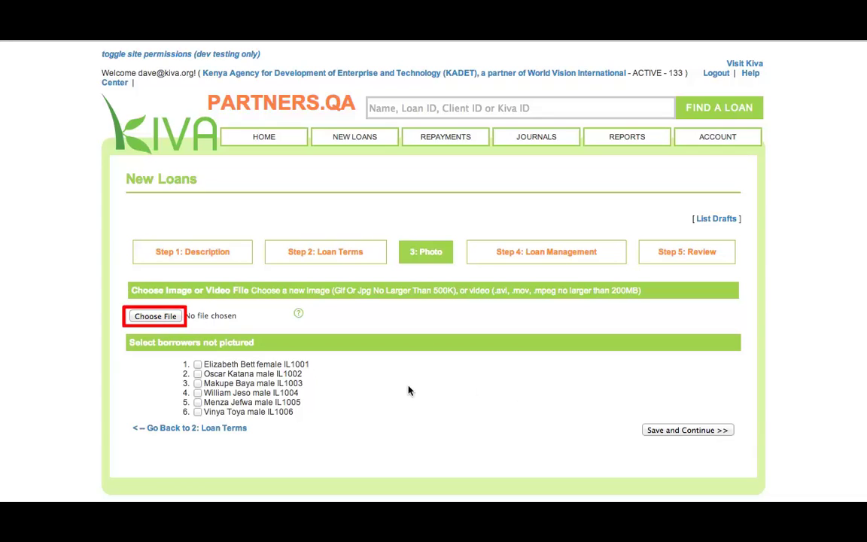
left_click(169, 316)
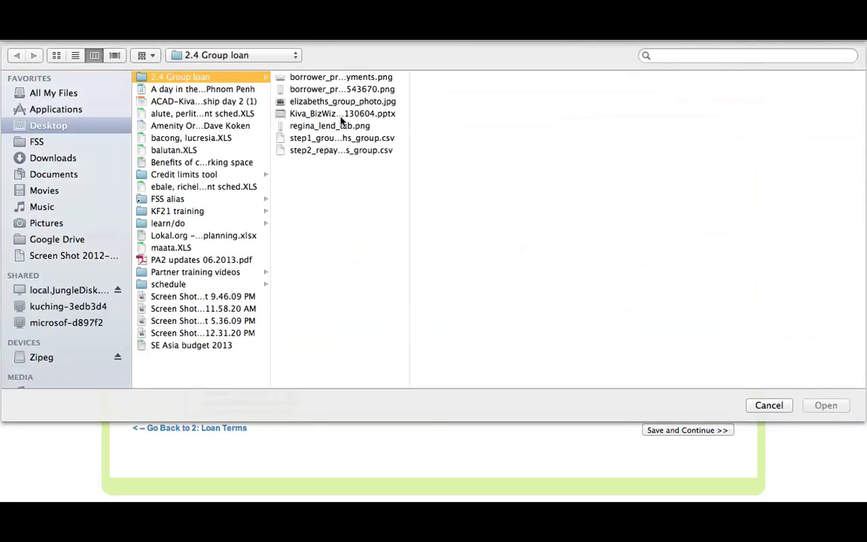
left_click(354, 101)
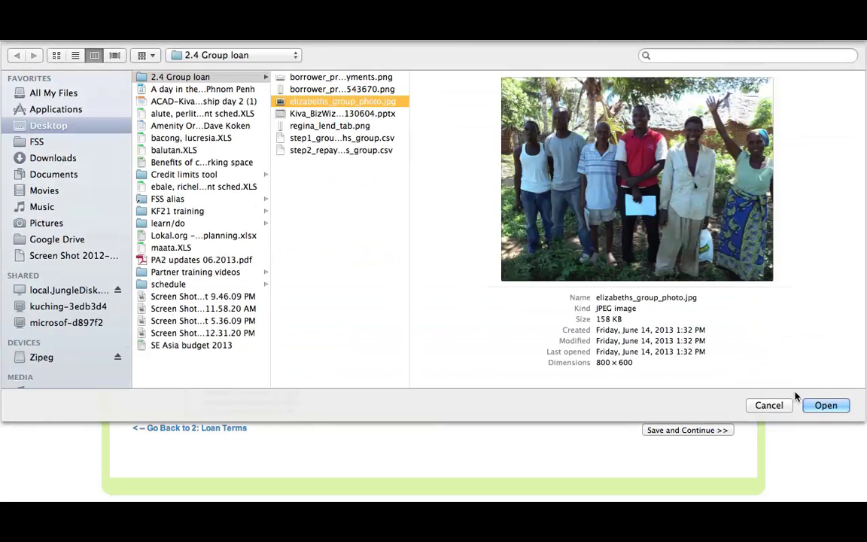
left_click(825, 404)
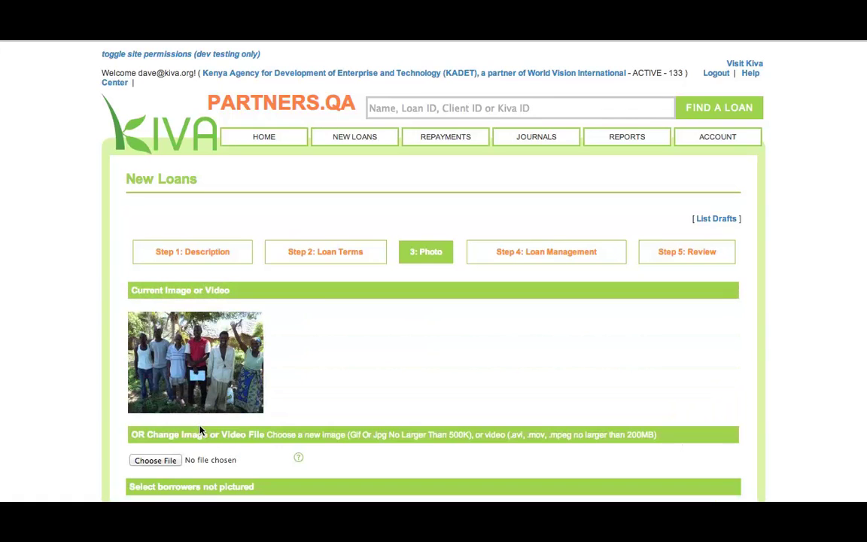
scroll(425, 405, "down", 4)
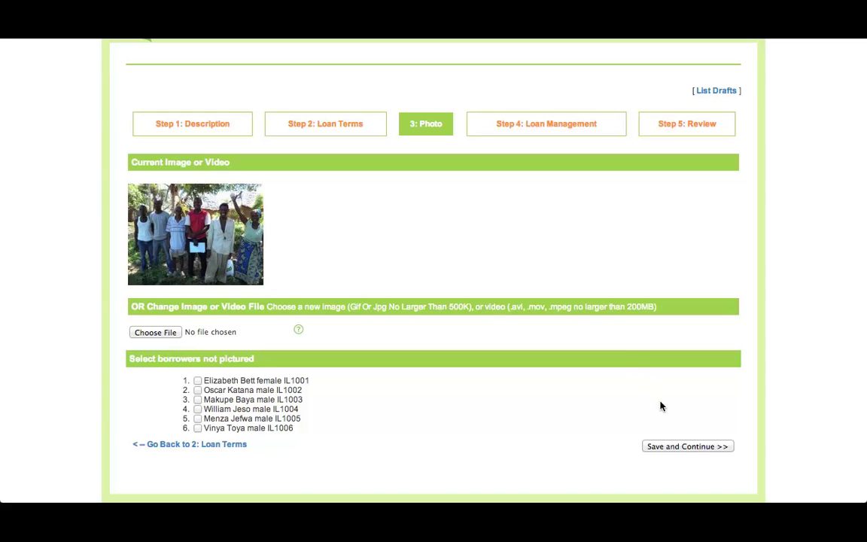
Save the photo step and make the first listed person the loan representative.
left_click(681, 448)
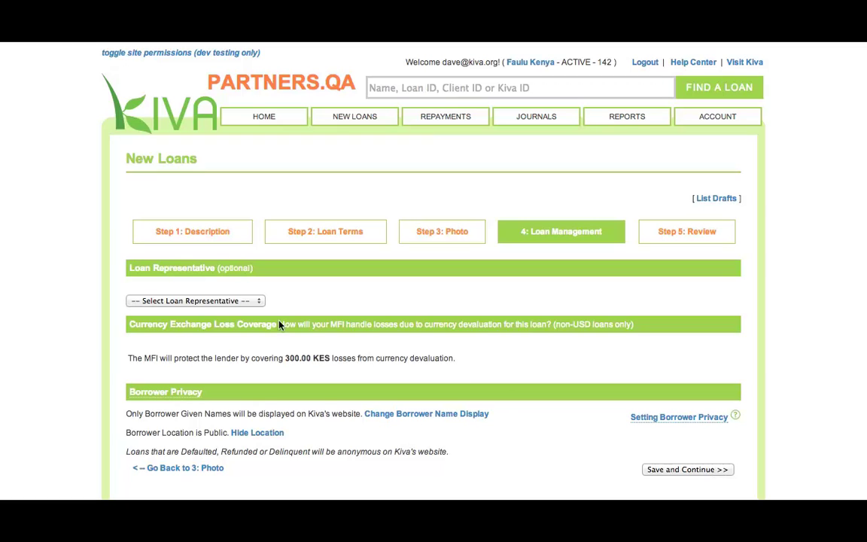
left_click(261, 302)
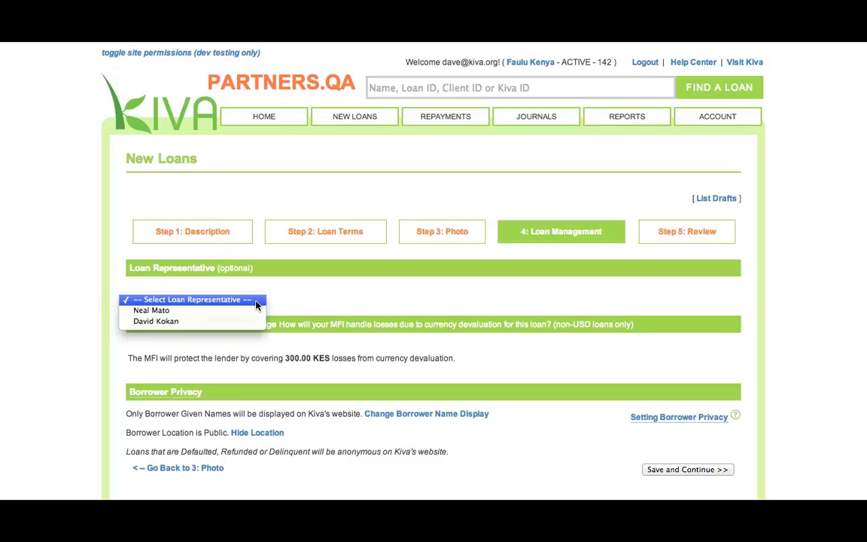
key("Up")
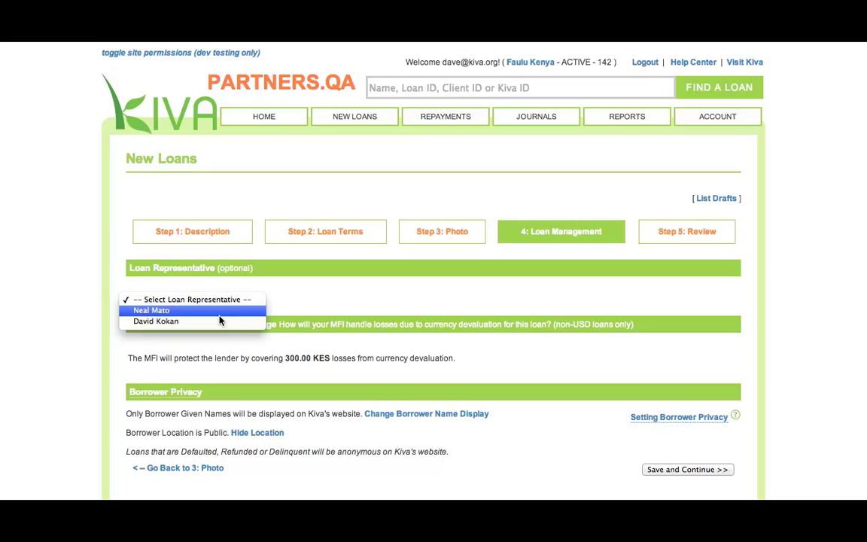
left_click(219, 311)
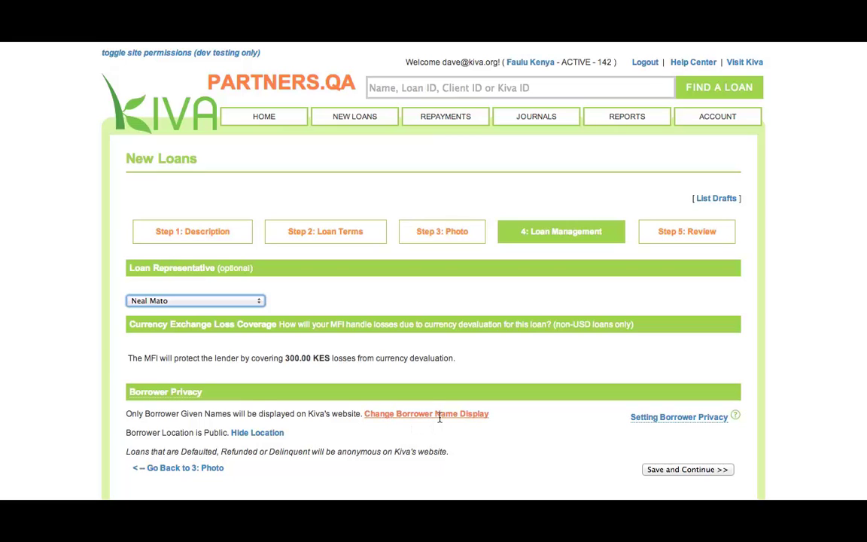
Keep 'Only Borrower Given Names' displayed and leave the borrower location Public.
left_click(440, 414)
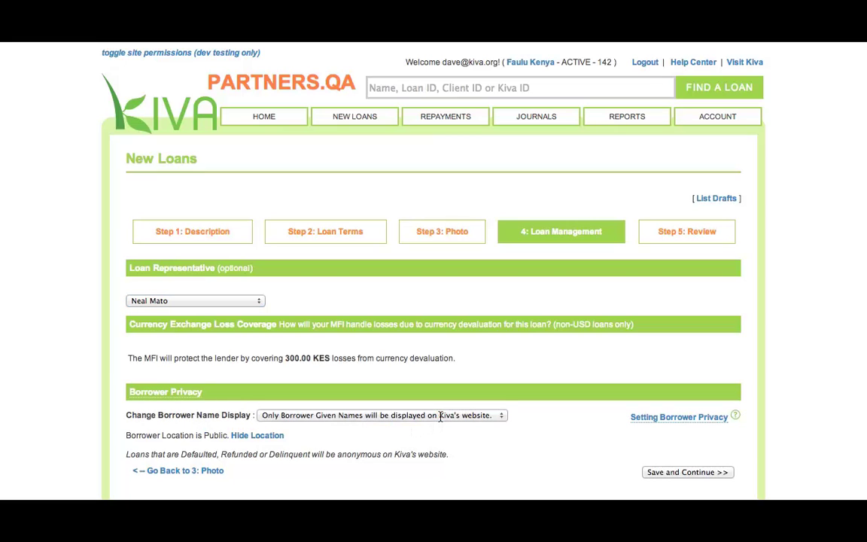
left_click(440, 416)
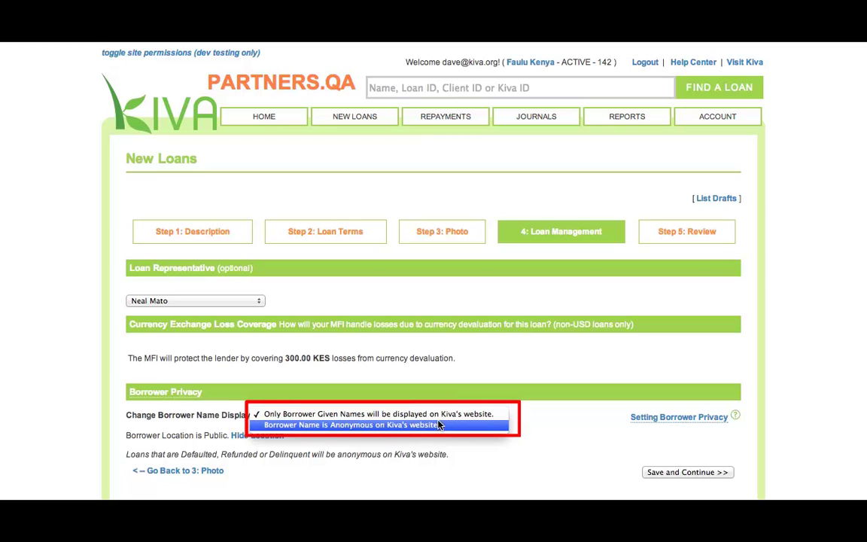
left_click(440, 417)
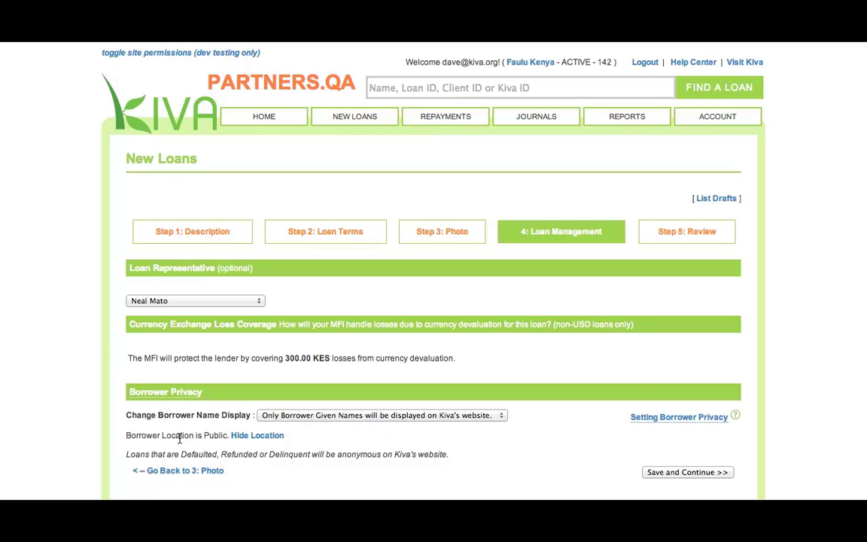
left_click(256, 436)
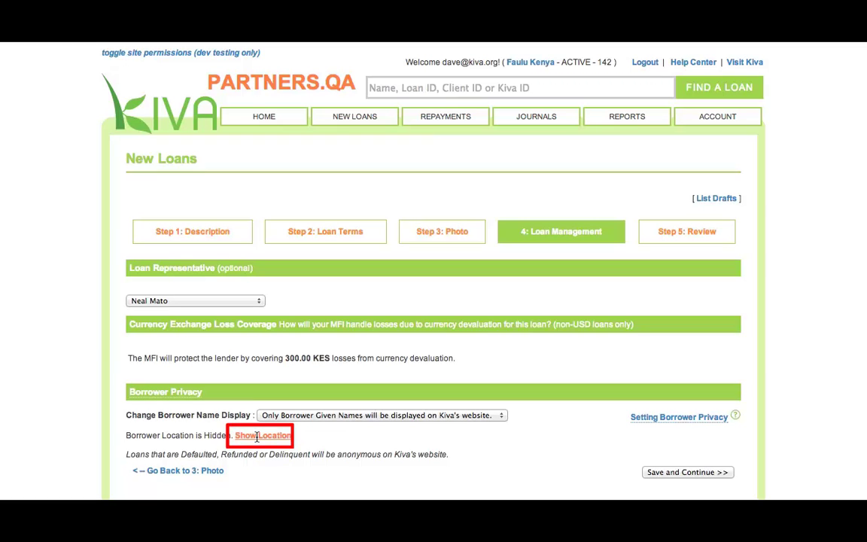
left_click(257, 436)
left_click(257, 436)
left_click(257, 436)
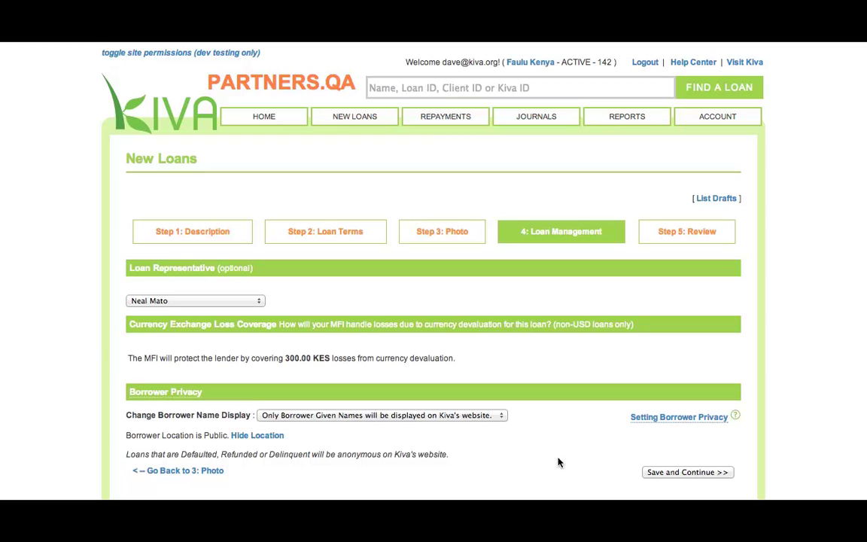
Save Loan Management and scroll through the Step 5 review's schedule, borrowers and description.
left_click(706, 480)
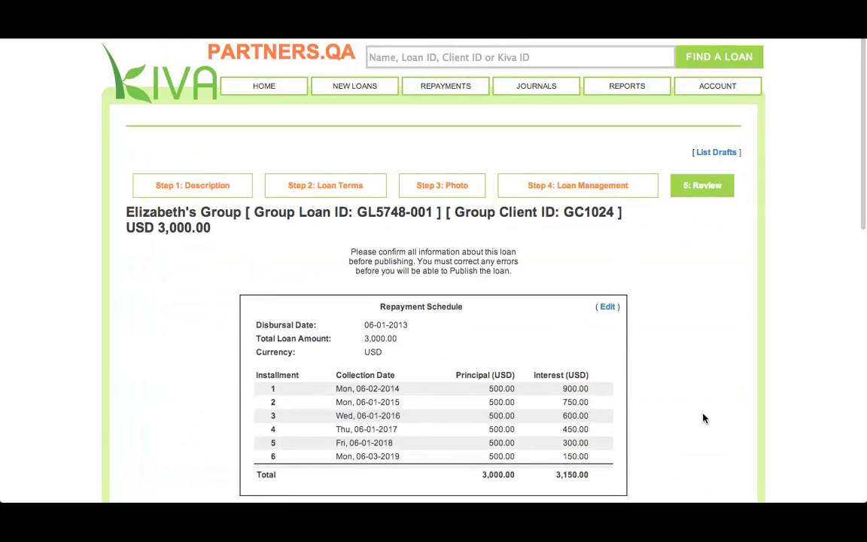
scroll(694, 361, "down", 2)
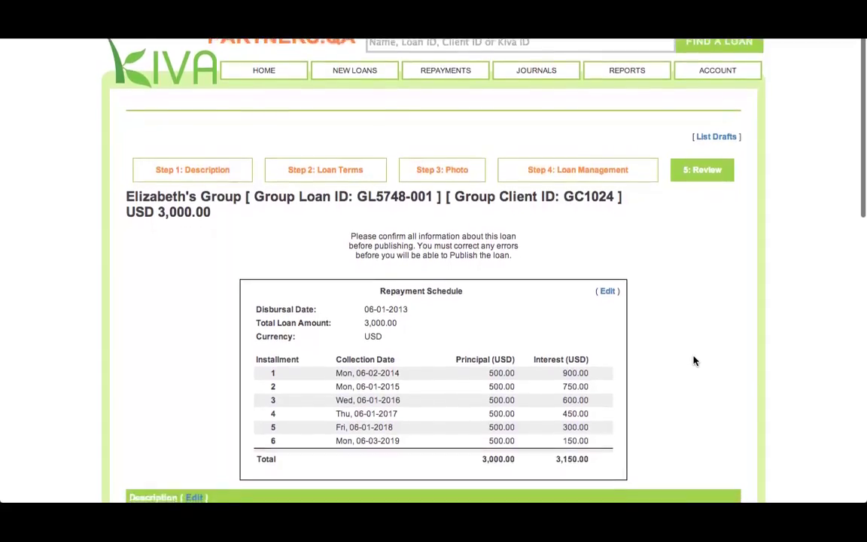
scroll(694, 361, "down", 1)
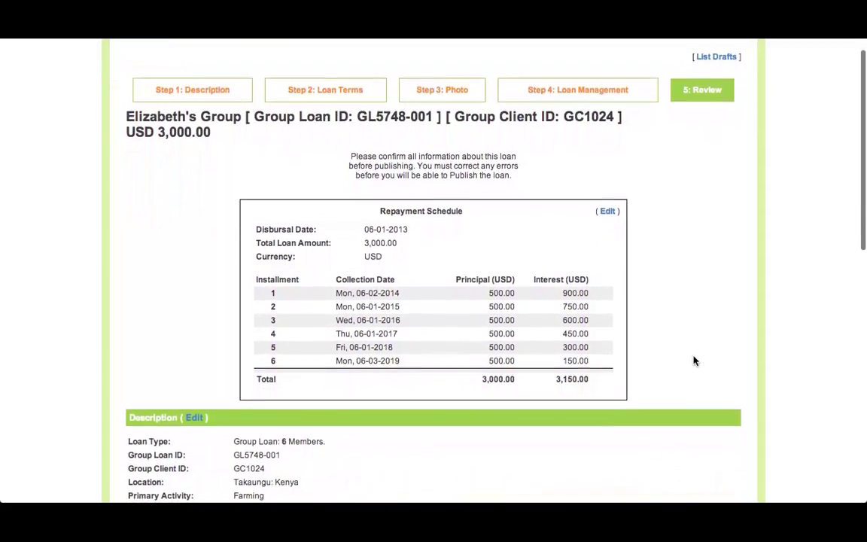
scroll(694, 361, "down", 2)
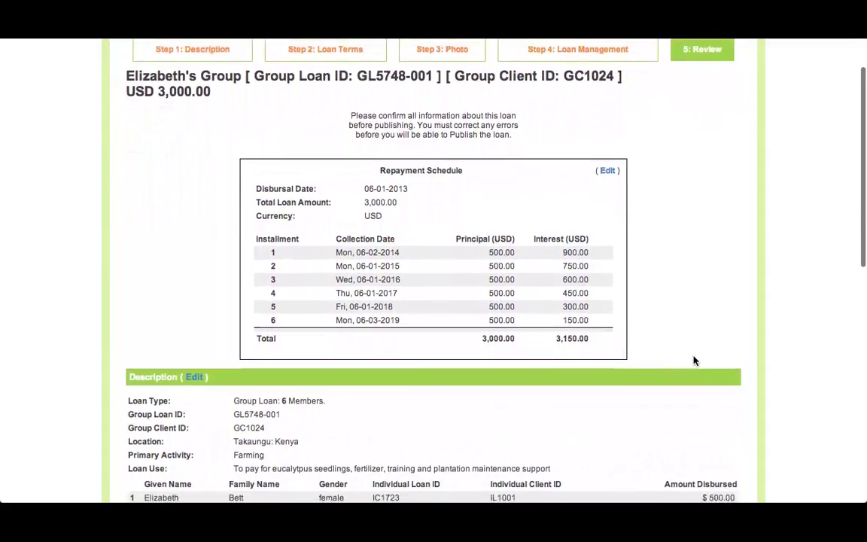
scroll(694, 362, "down", 2)
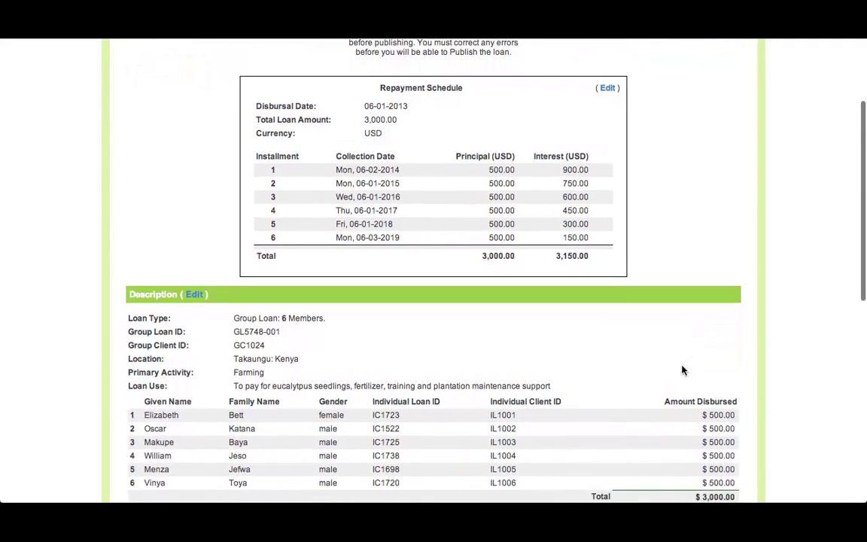
scroll(410, 403, "down", 2)
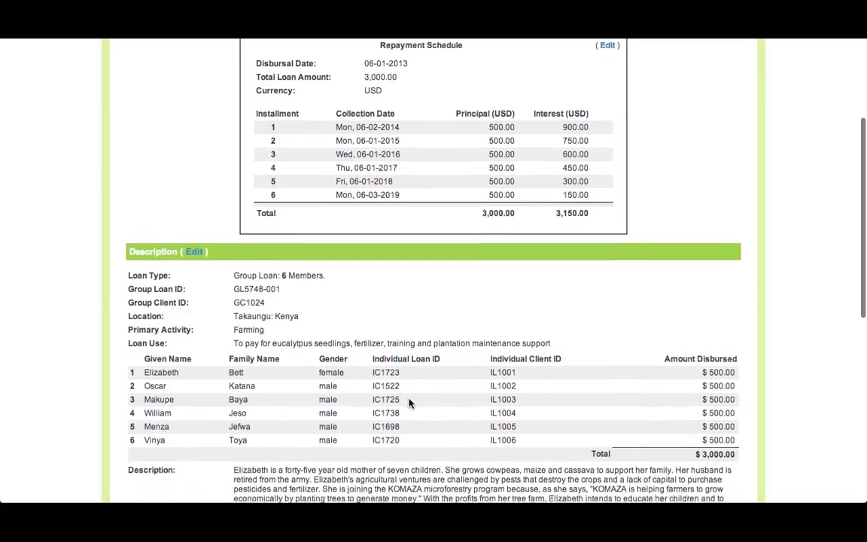
scroll(410, 403, "down", 3)
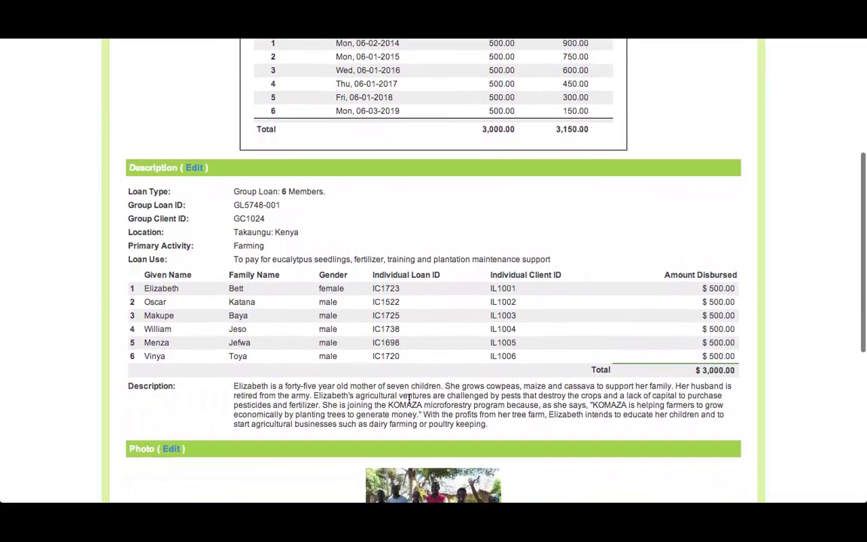
Correct the Group Loan ID in the description, then scroll the review down to Publish.
left_click(193, 168)
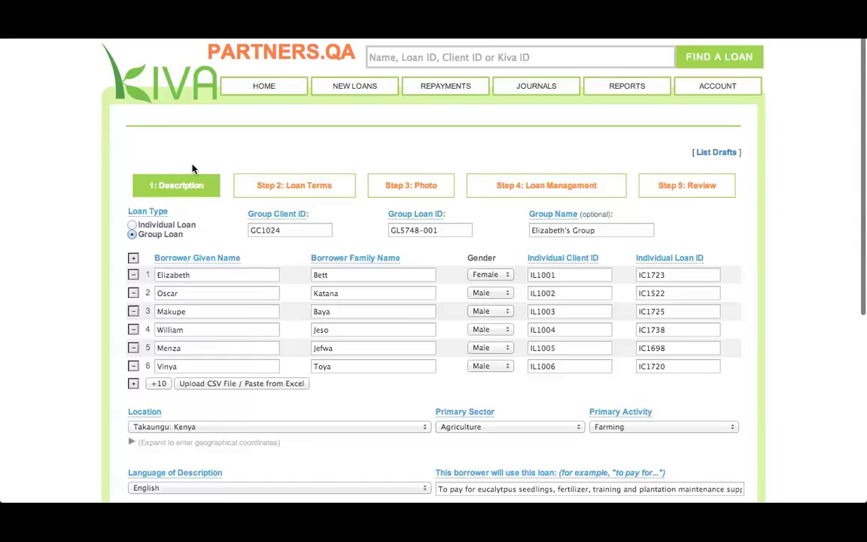
left_click(401, 230)
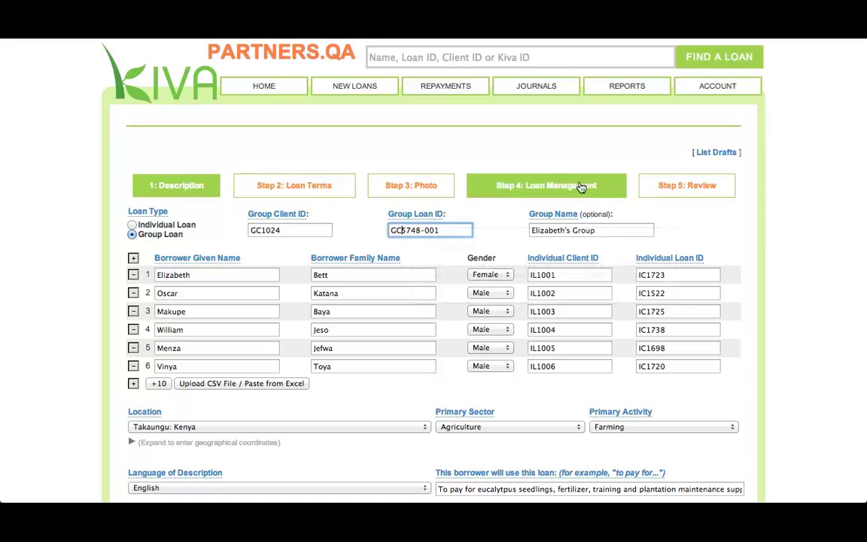
left_click(667, 186)
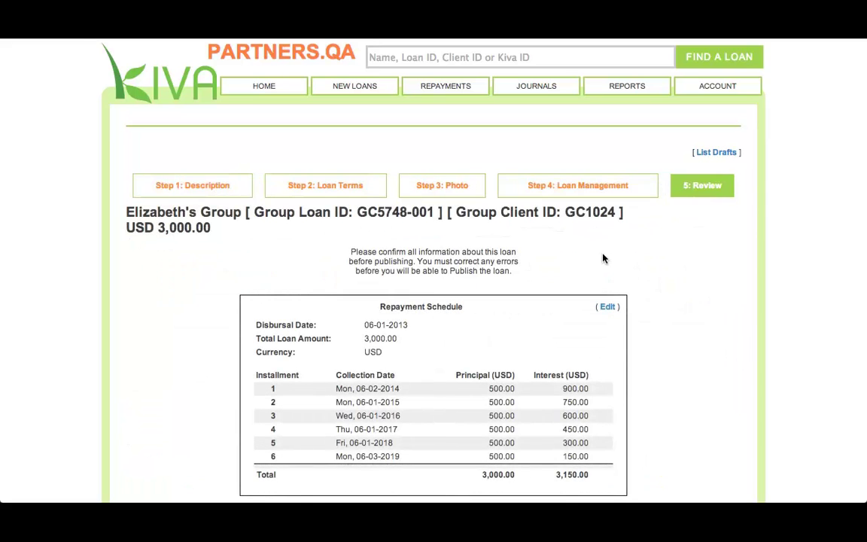
scroll(602, 258, "down", 3)
scroll(602, 258, "down", 5)
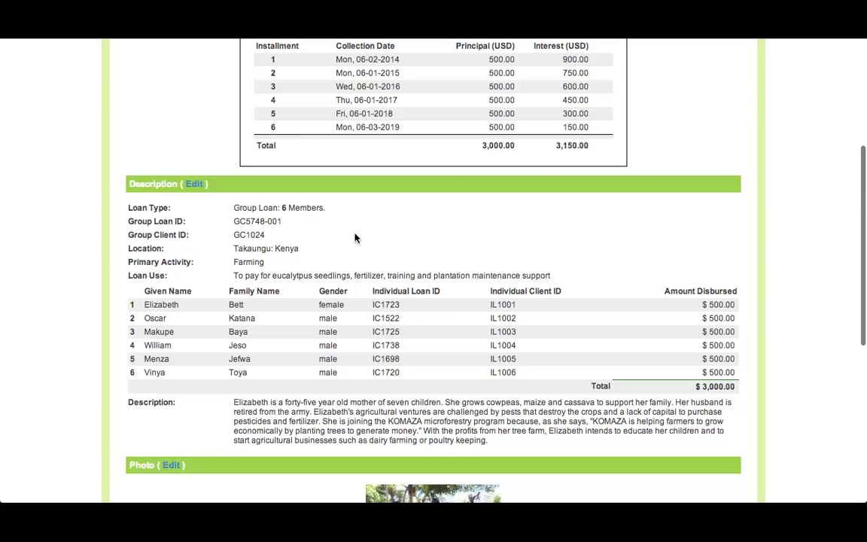
scroll(574, 255, "down", 2)
scroll(575, 256, "down", 6)
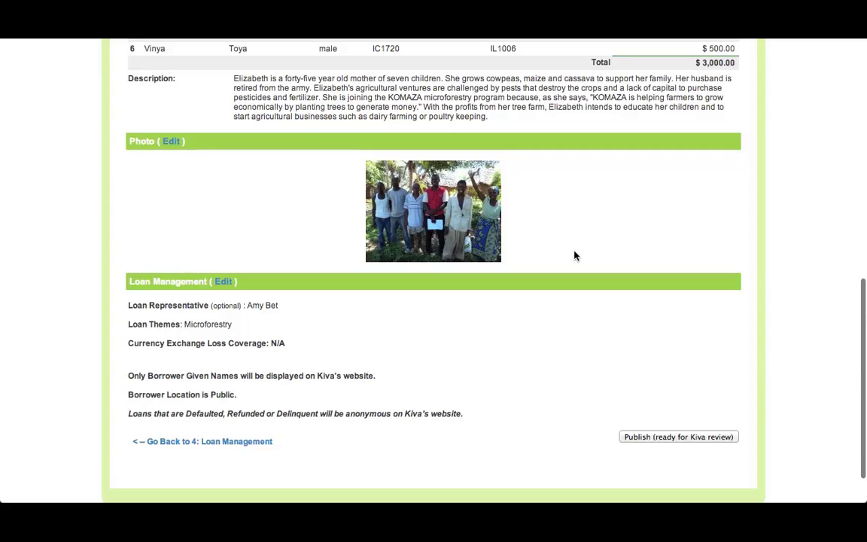
scroll(574, 256, "down", 1)
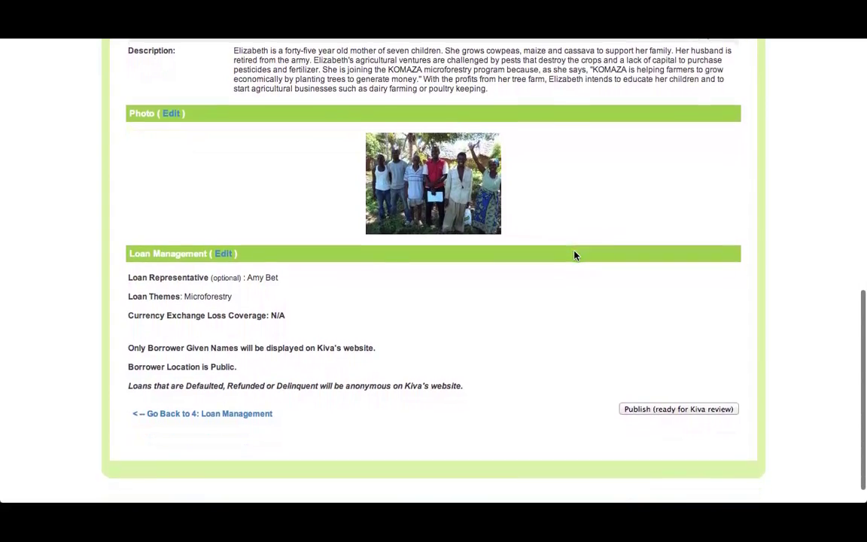
scroll(575, 256, "down", 1)
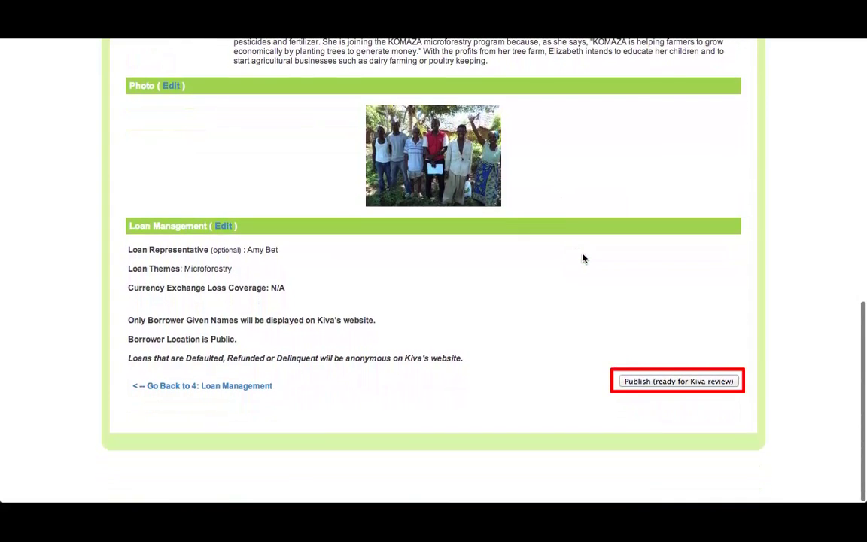
Publish the loan as 'ready for Kiva review', then begin a new loan from NEW LOANS.
left_click(675, 384)
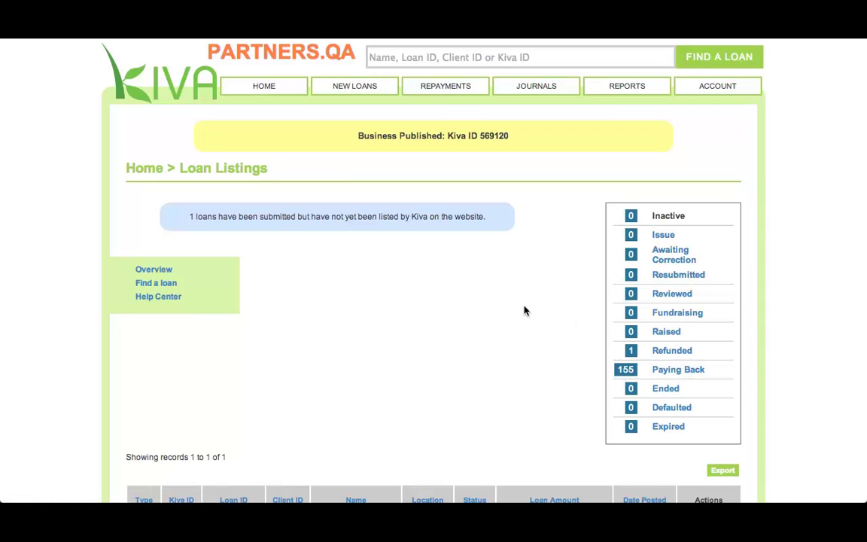
left_click(361, 95)
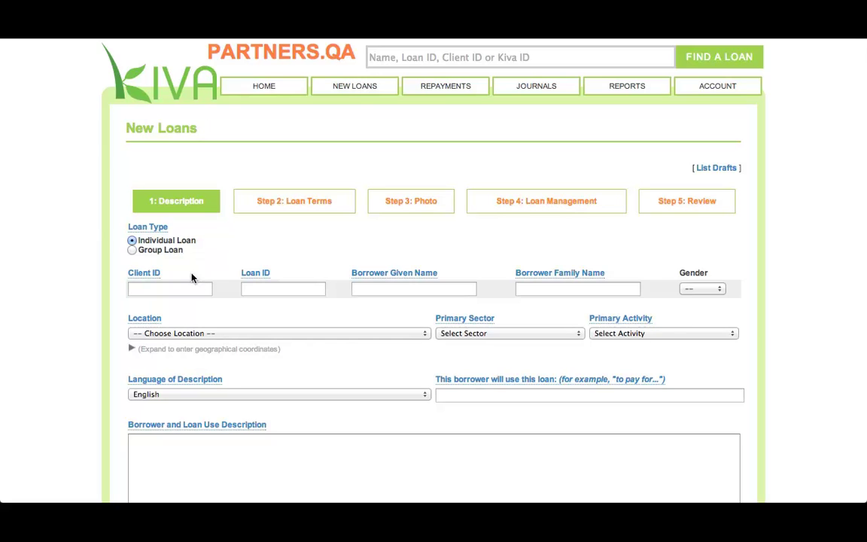
Make it a group loan with the group client ID and group name 'Sunrise Group'.
left_click(162, 250)
left_click(265, 246)
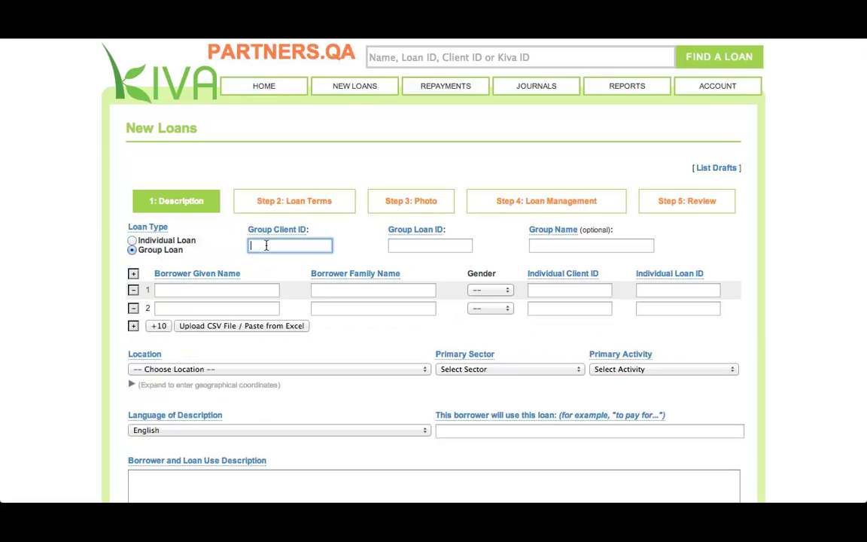
type("GC1025")
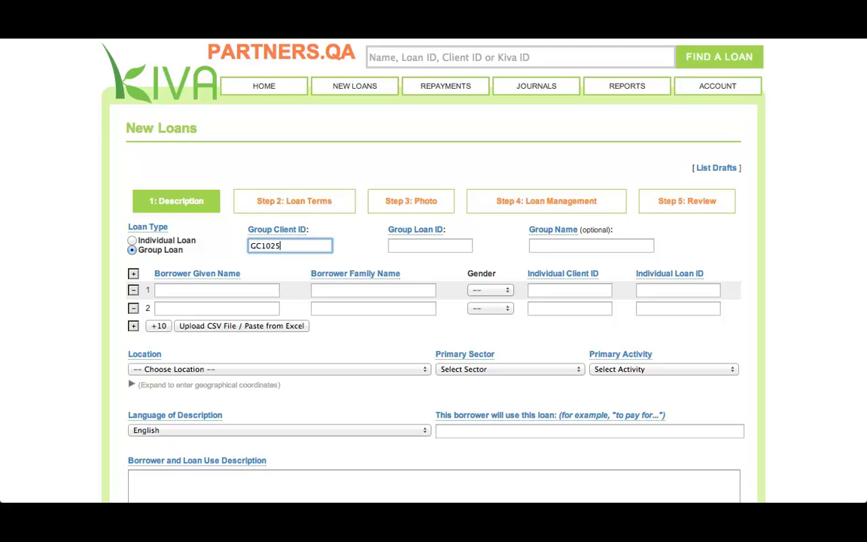
key("Tab")
Enter the first borrower's given and family names and set gender to Male.
key("Tab")
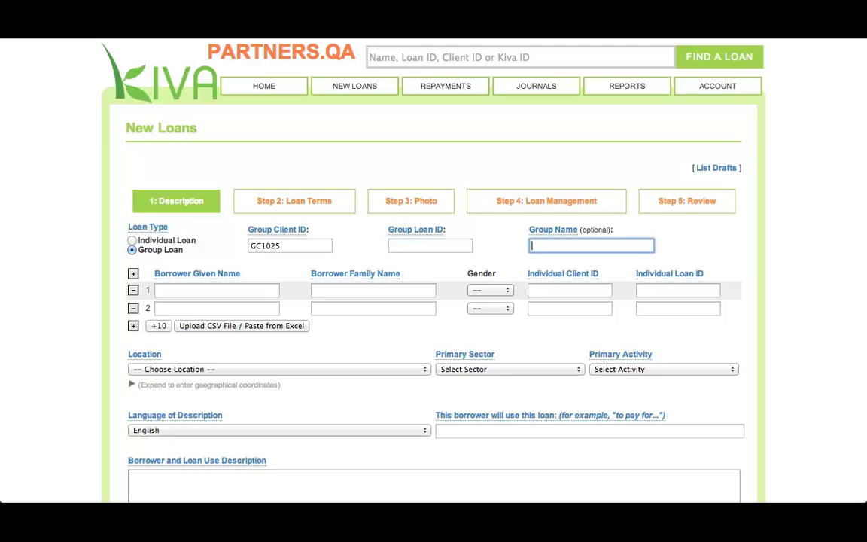
type("Sunrise Group")
key("Tab")
key("Tab")
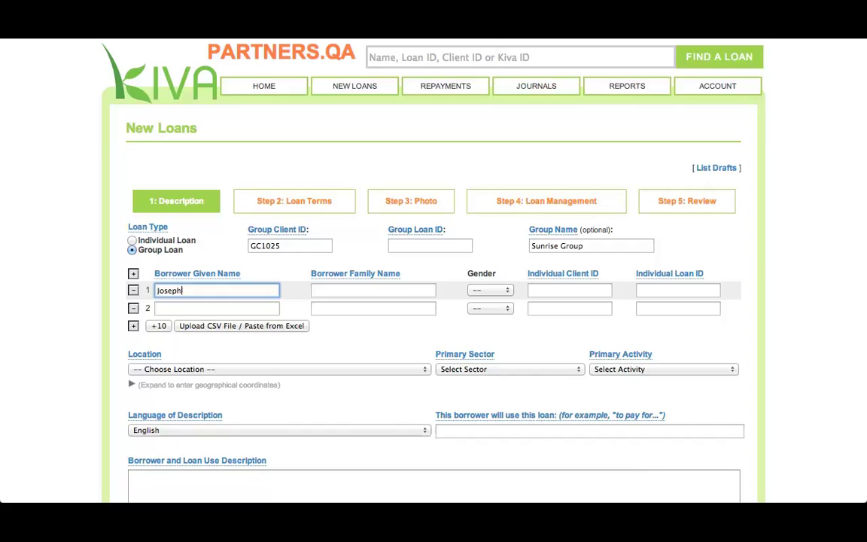
key("Tab")
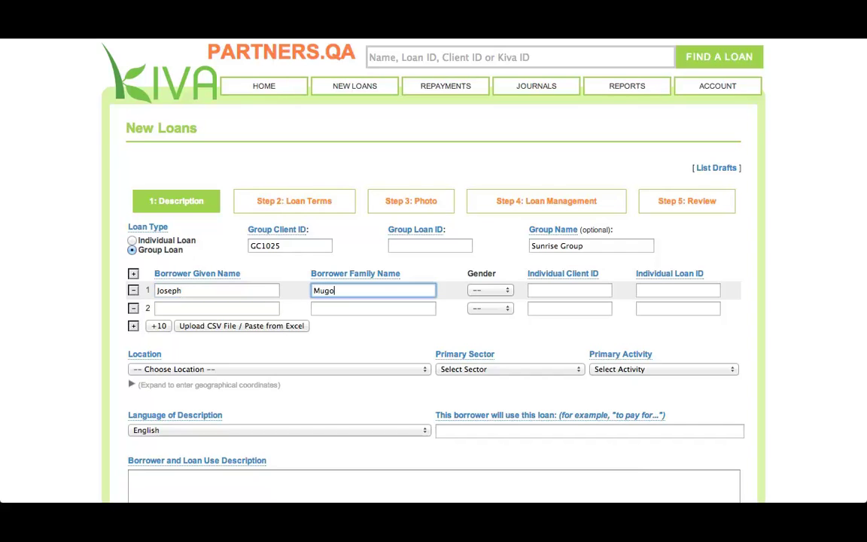
key("Tab")
key("space")
key("Down")
key("Down")
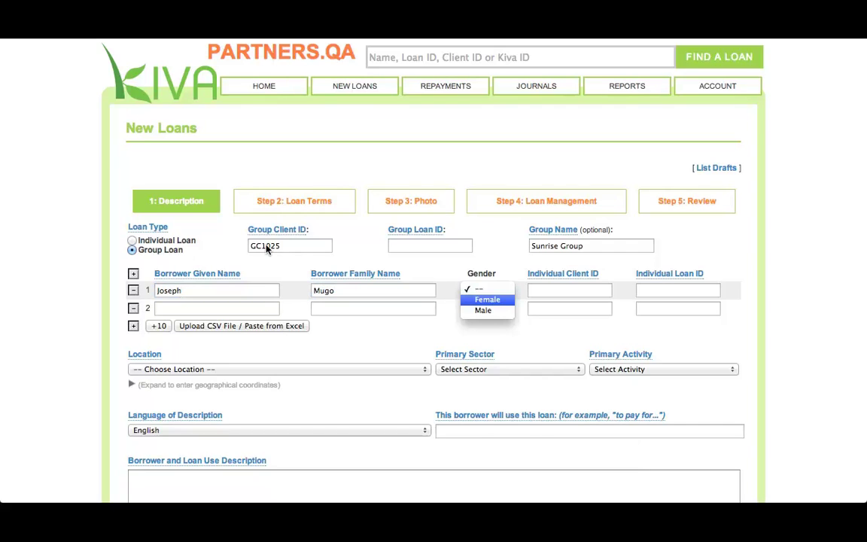
key("Return")
scroll(449, 237, "down", 5)
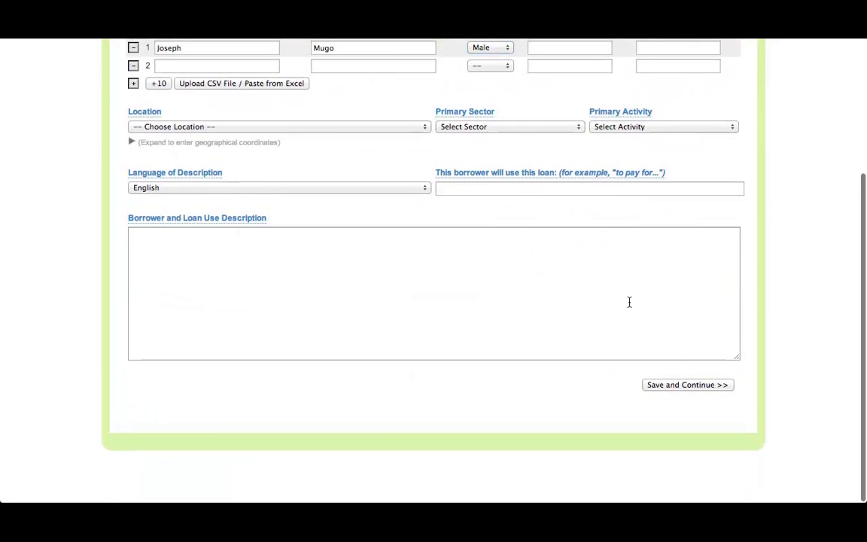
scroll(629, 302, "up", 5)
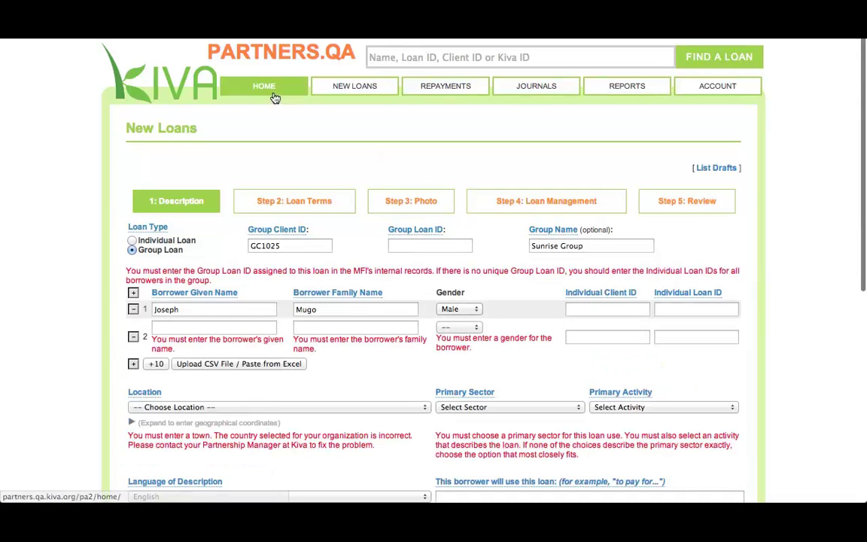
From the HOME dashboard's '1 Drafts' list, open Sunrise Group for review.
left_click(269, 92)
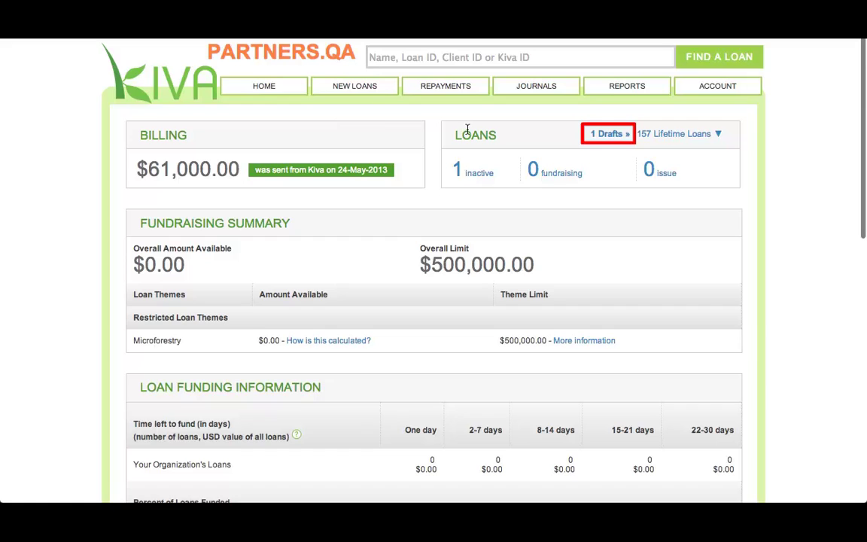
left_click(602, 136)
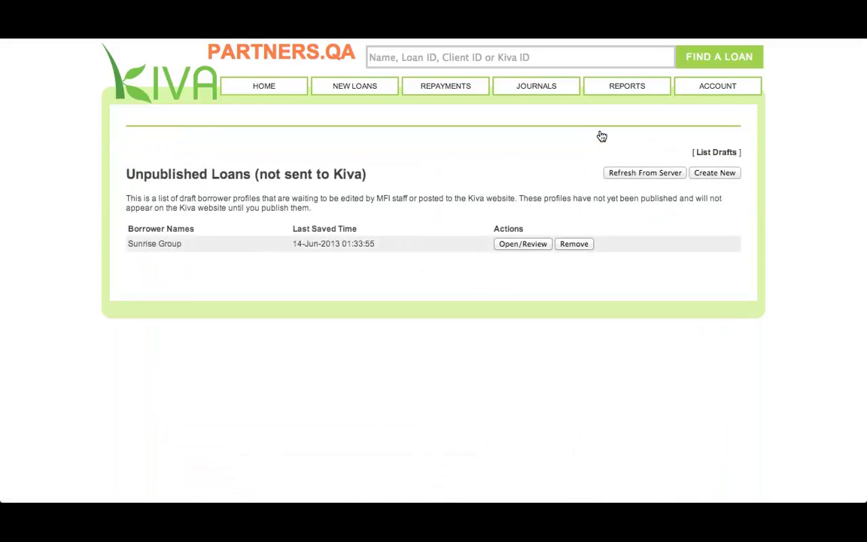
left_click(508, 244)
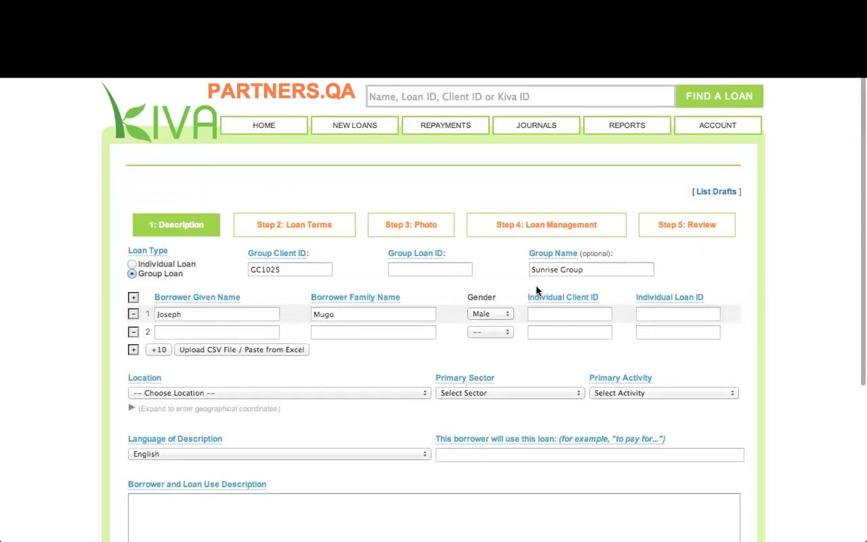